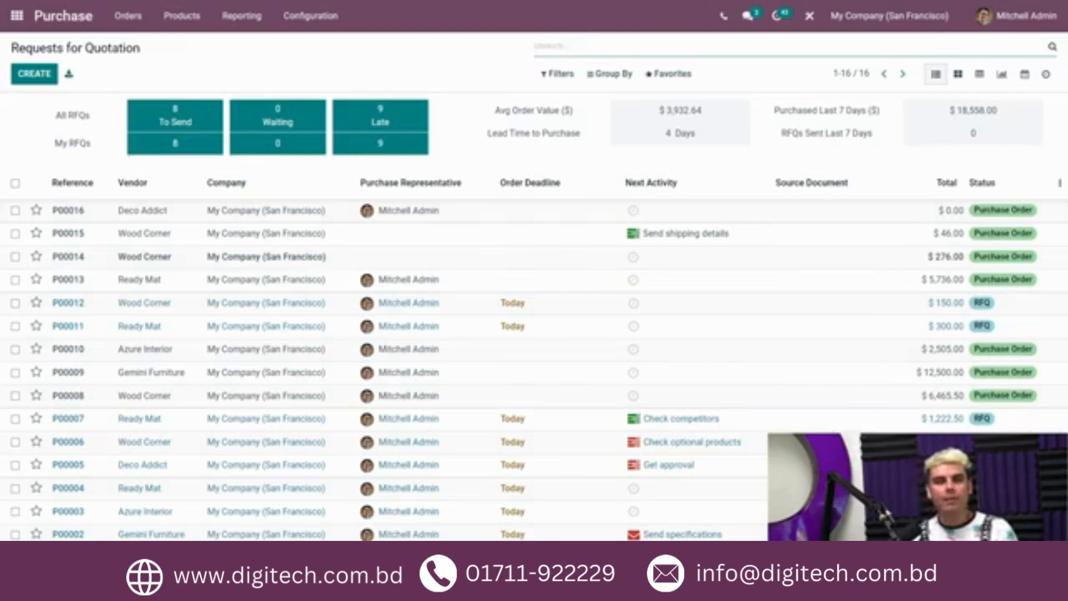
Step: Open the Purchase settings and enable Purchase Order Approval
{"action": "left_click", "coordinate": [321, 17]}
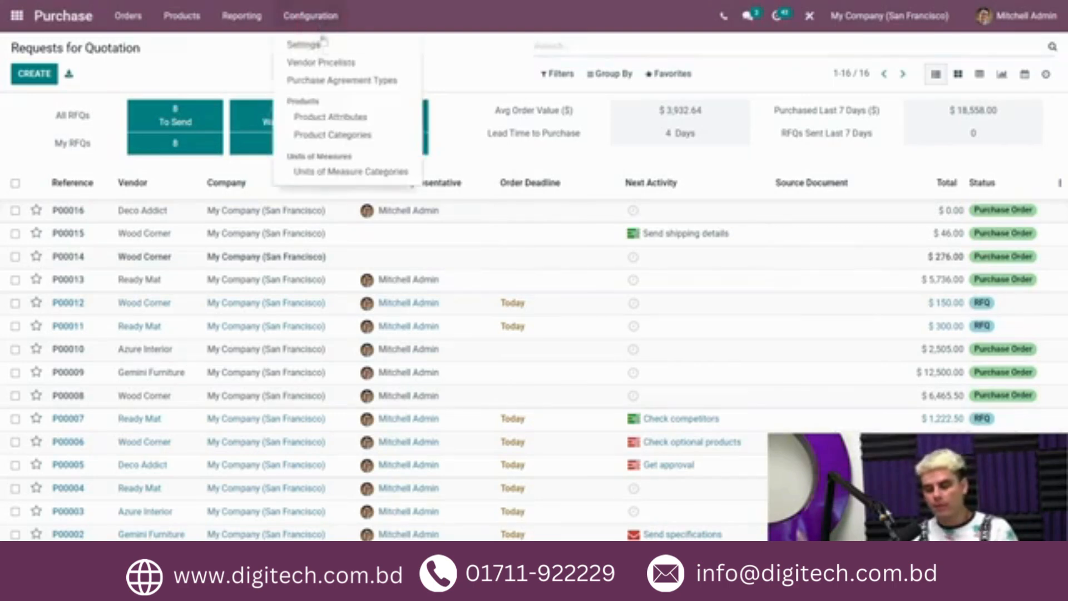
{"action": "left_click", "coordinate": [321, 43]}
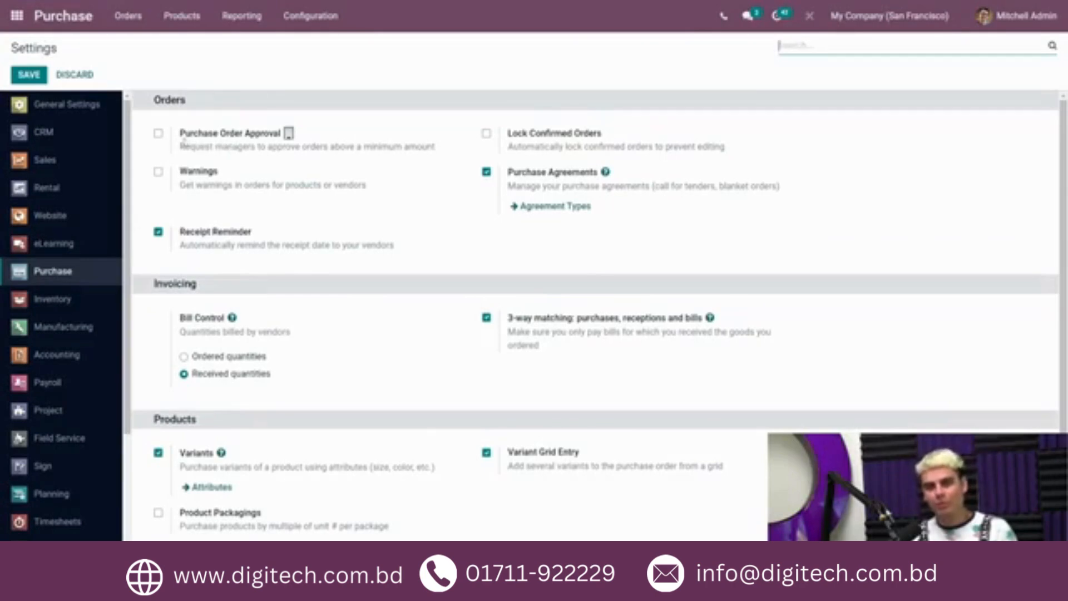
{"action": "left_click", "coordinate": [158, 133]}
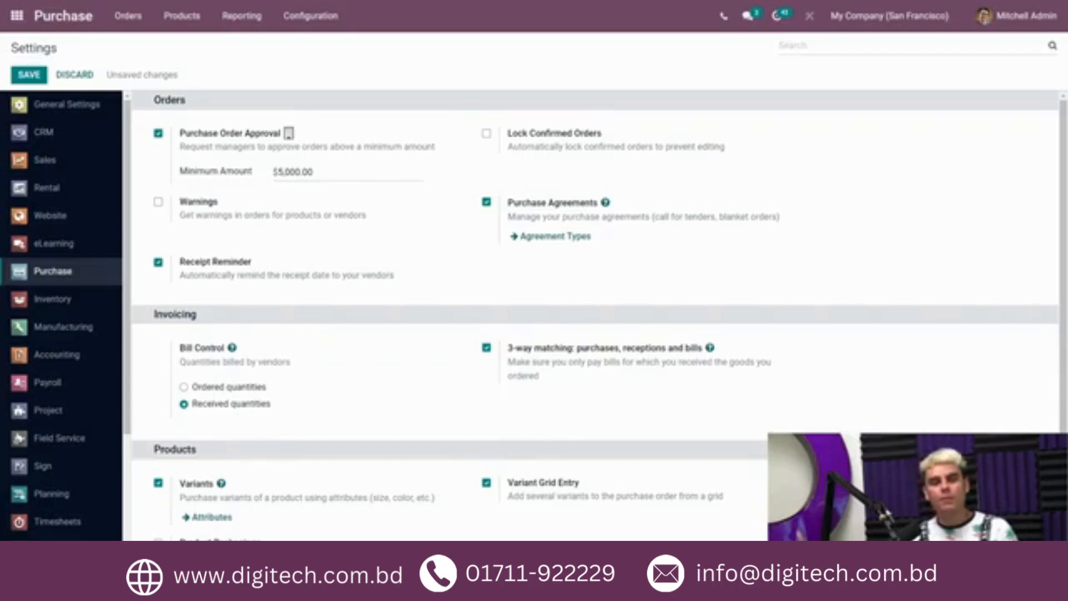
Step: Set the approval Minimum Amount to $500.00 and save the settings
{"action": "left_click", "coordinate": [289, 172]}
{"action": "key", "text": "BackSpace"}
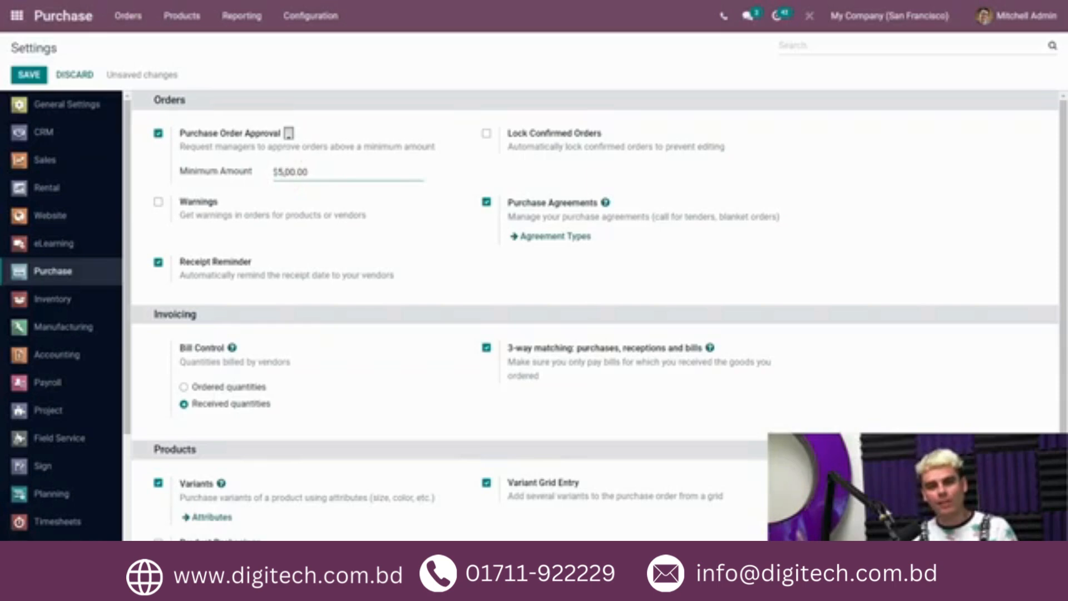
{"action": "key", "text": "BackSpace"}
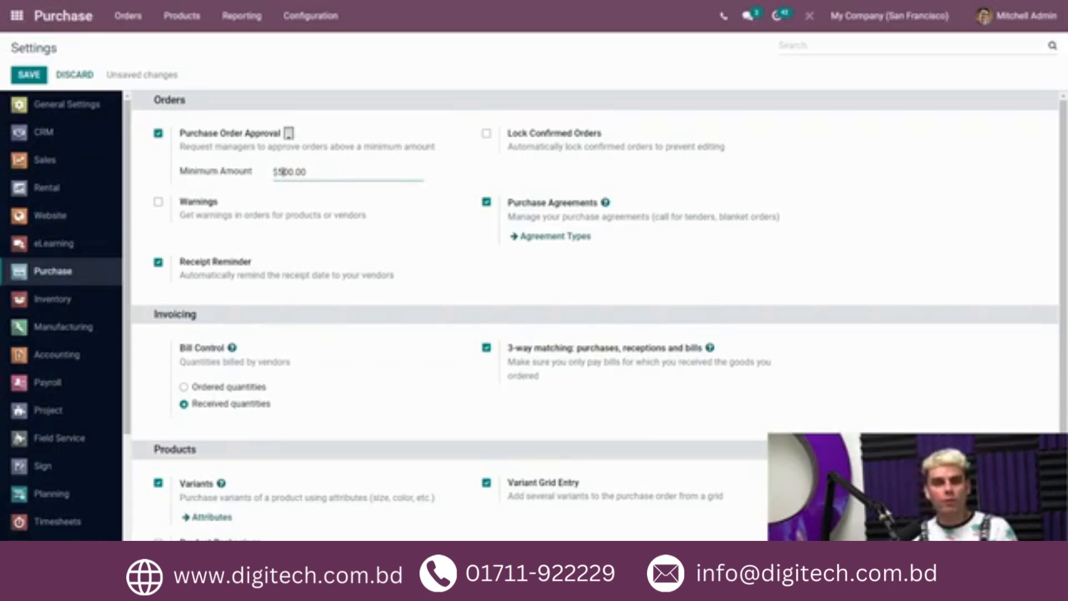
{"action": "left_click", "coordinate": [257, 161]}
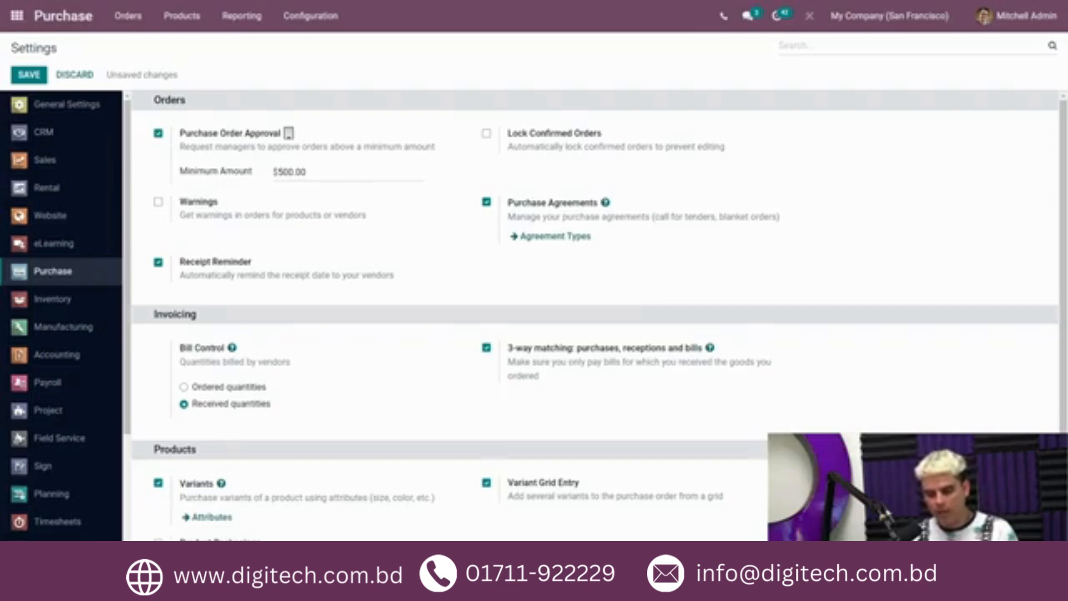
{"action": "left_click", "coordinate": [29, 75]}
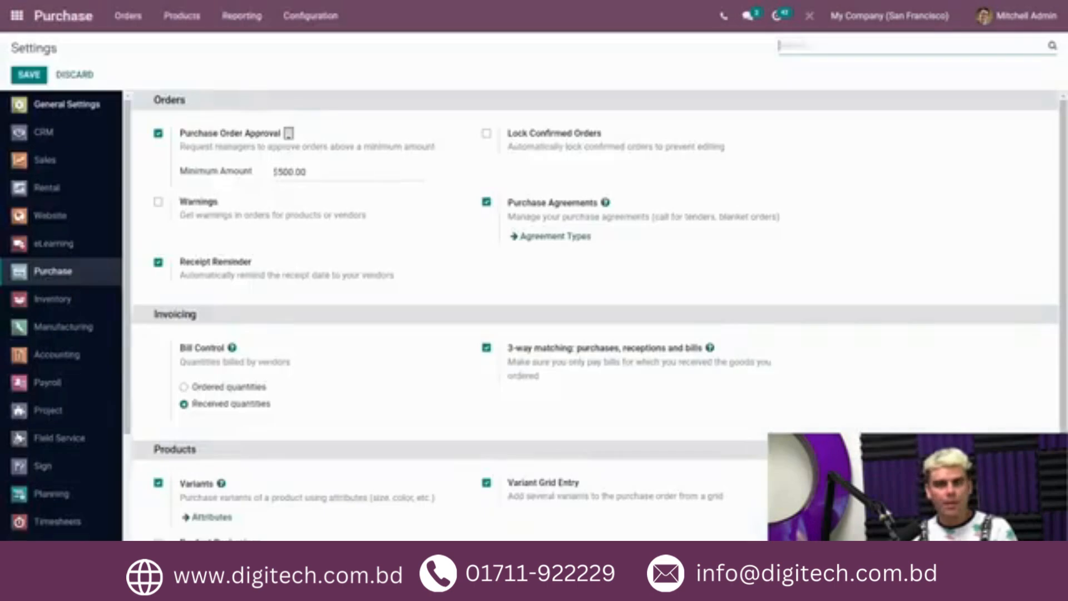
Step: Open the employee user's record from user management, set its Inventory and Purchase access rights to User, and save
{"action": "left_click", "coordinate": [105, 108]}
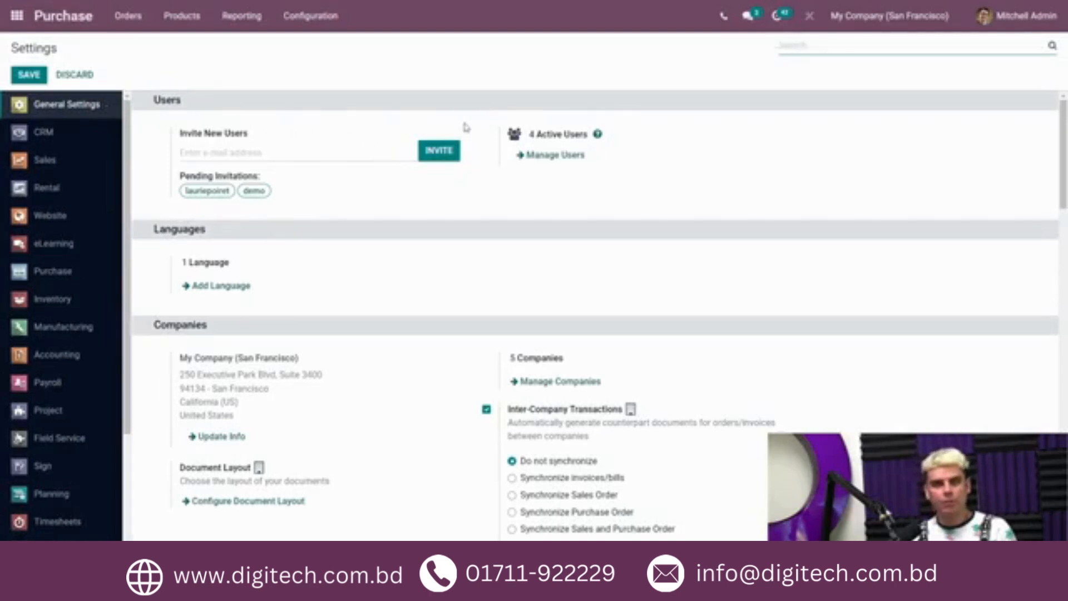
{"action": "left_click", "coordinate": [550, 154]}
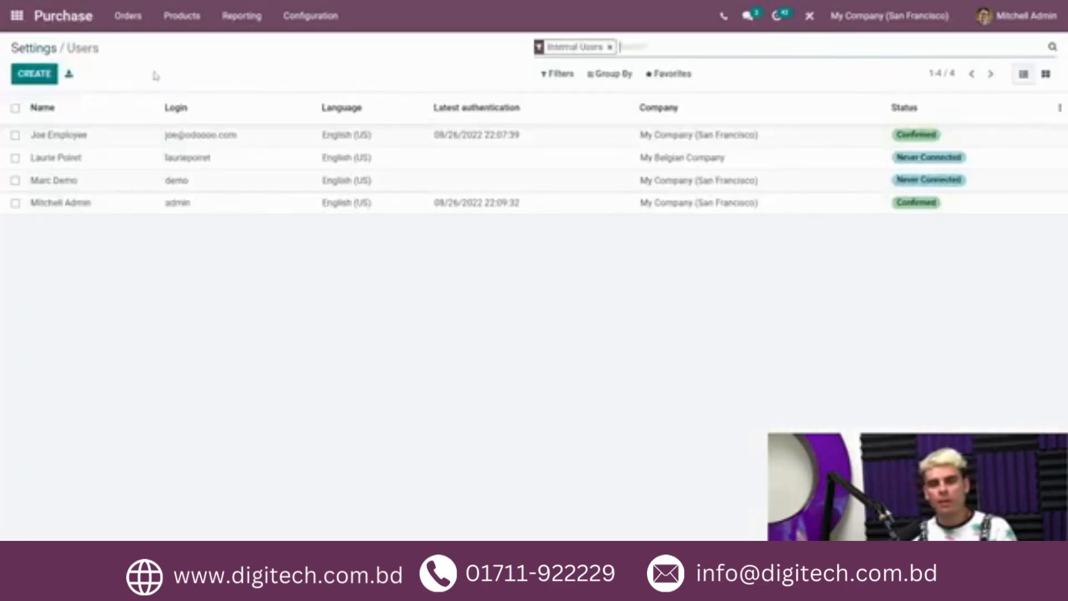
{"action": "left_click", "coordinate": [117, 141]}
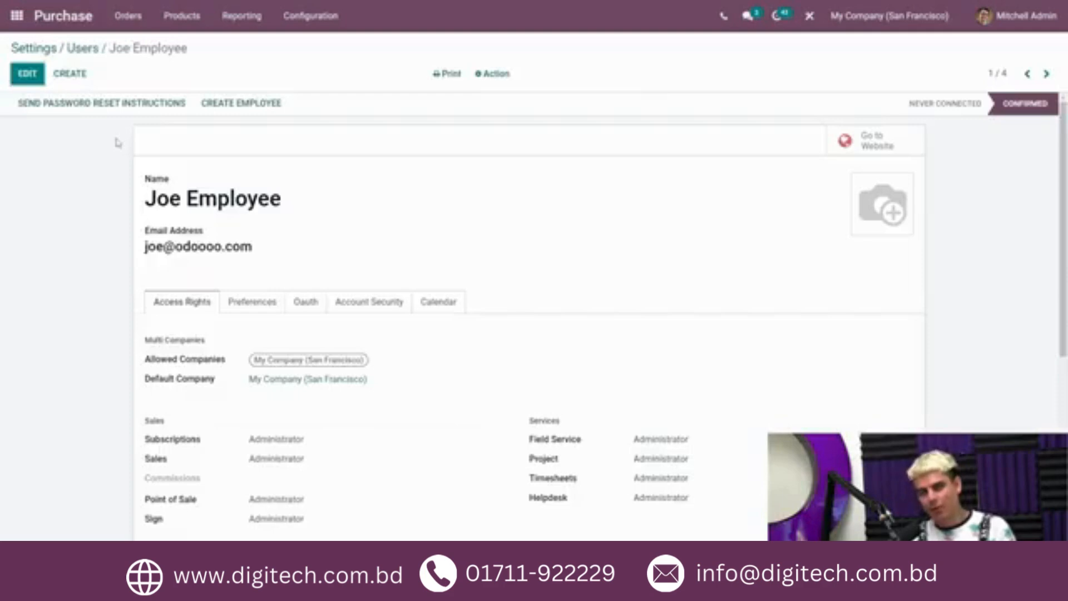
{"action": "left_click", "coordinate": [28, 73]}
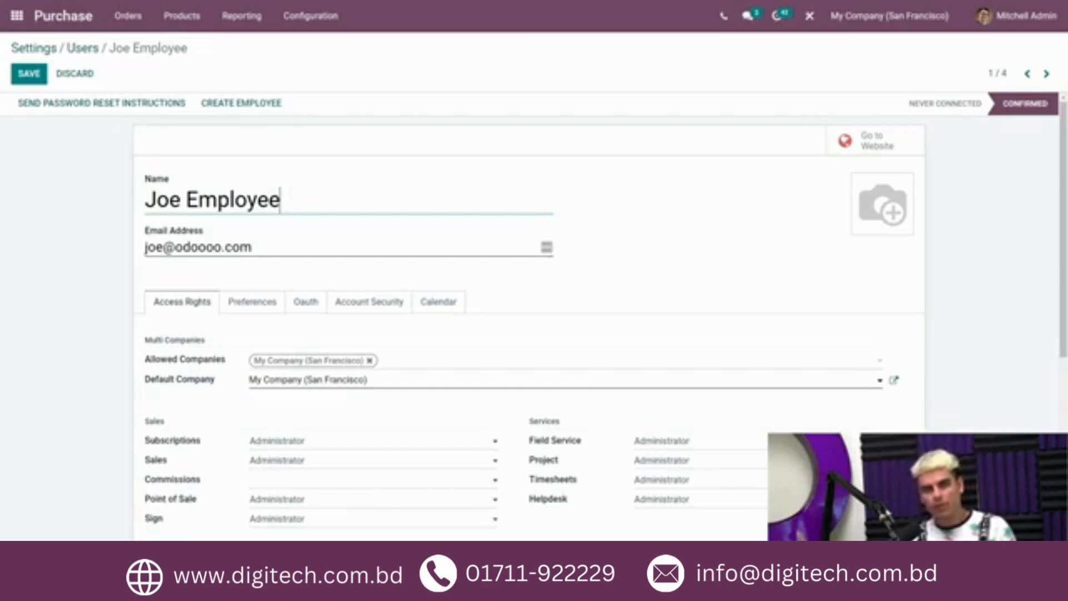
{"action": "scroll", "coordinate": [85, 184], "scroll_direction": "down", "scroll_amount": 4}
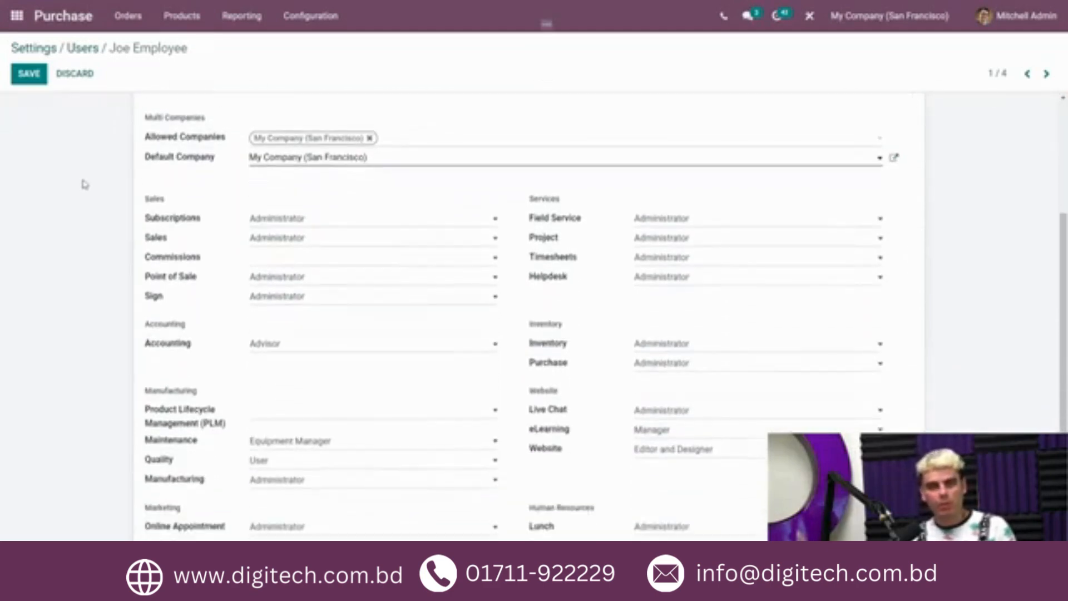
{"action": "scroll", "coordinate": [85, 184], "scroll_direction": "down", "scroll_amount": 1}
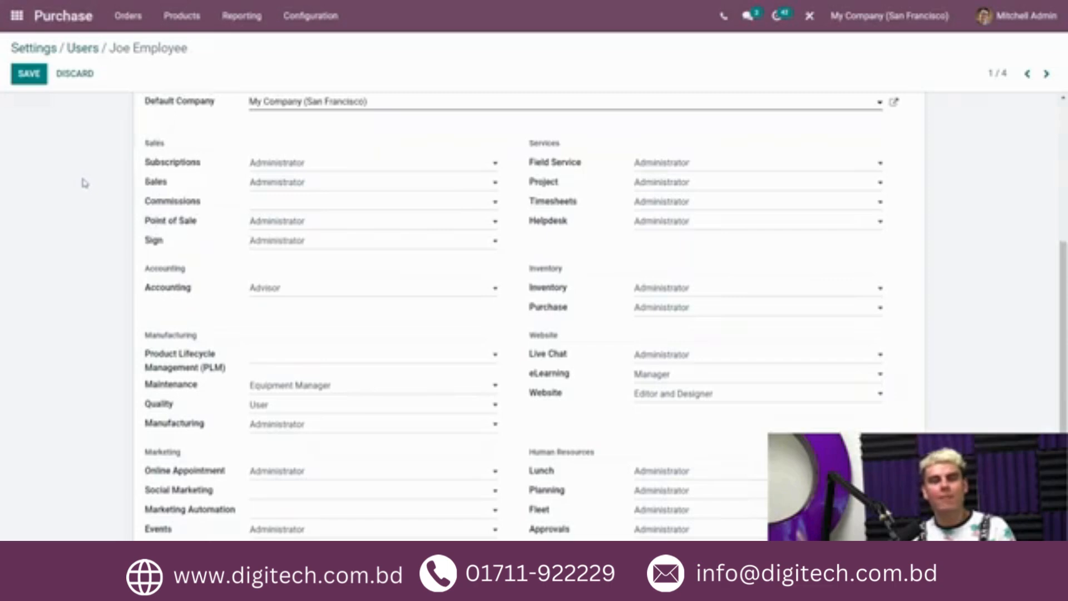
{"action": "scroll", "coordinate": [85, 183], "scroll_direction": "down", "scroll_amount": 1}
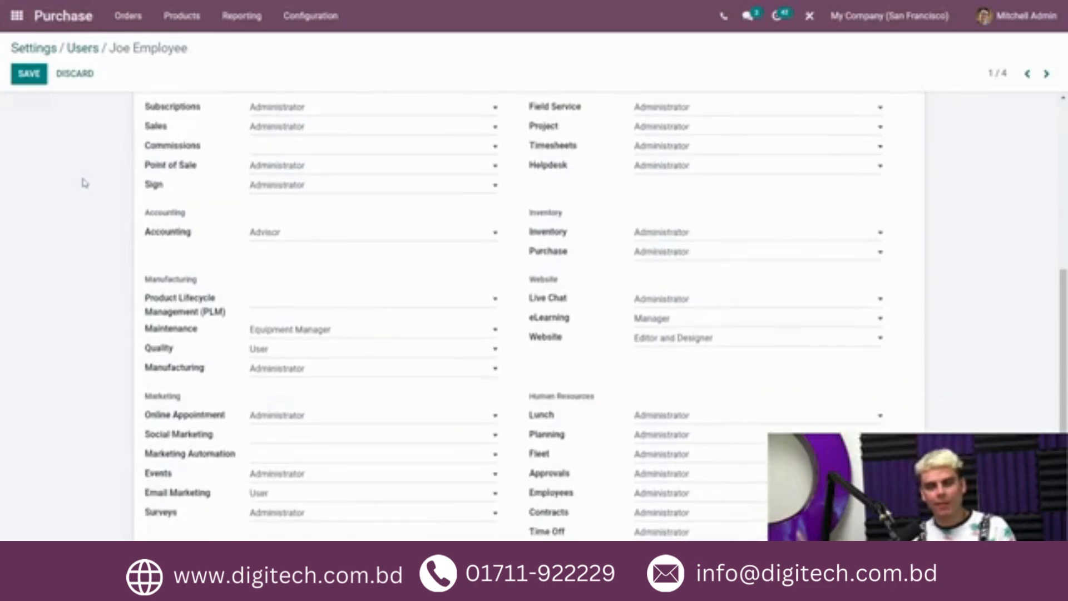
{"action": "scroll", "coordinate": [85, 183], "scroll_direction": "up", "scroll_amount": 1}
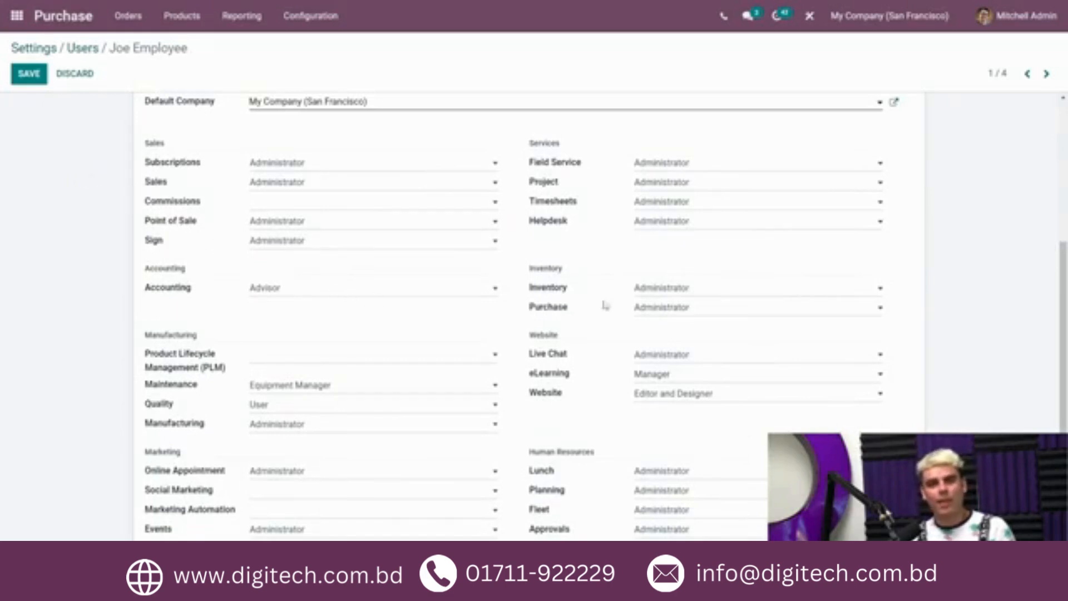
{"action": "left_click", "coordinate": [689, 288]}
{"action": "left_click", "coordinate": [691, 304]}
{"action": "left_click", "coordinate": [688, 308]}
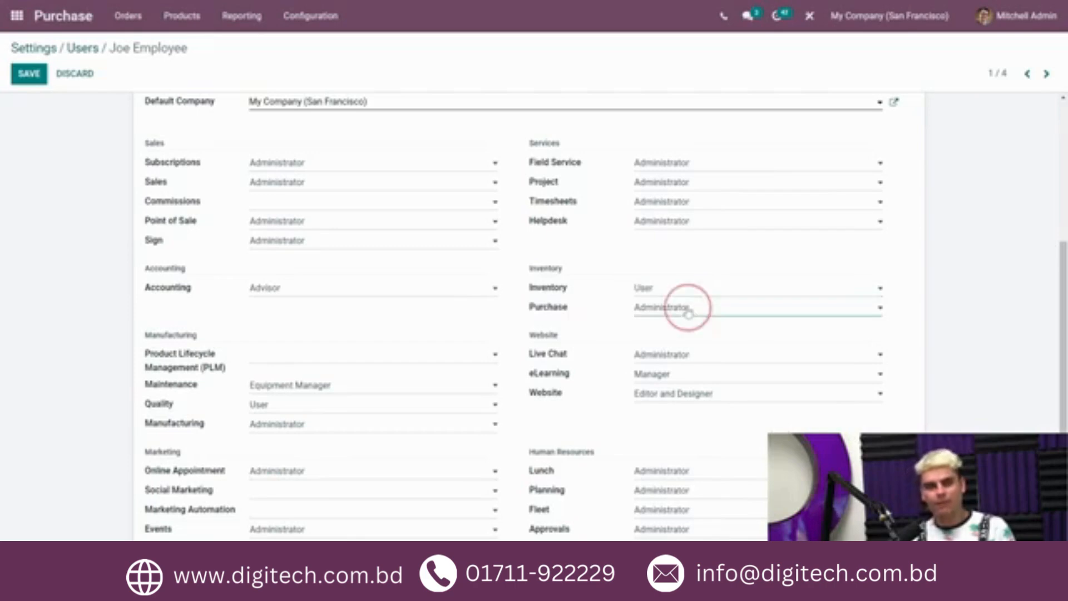
{"action": "left_click", "coordinate": [678, 321]}
{"action": "left_click", "coordinate": [30, 74]}
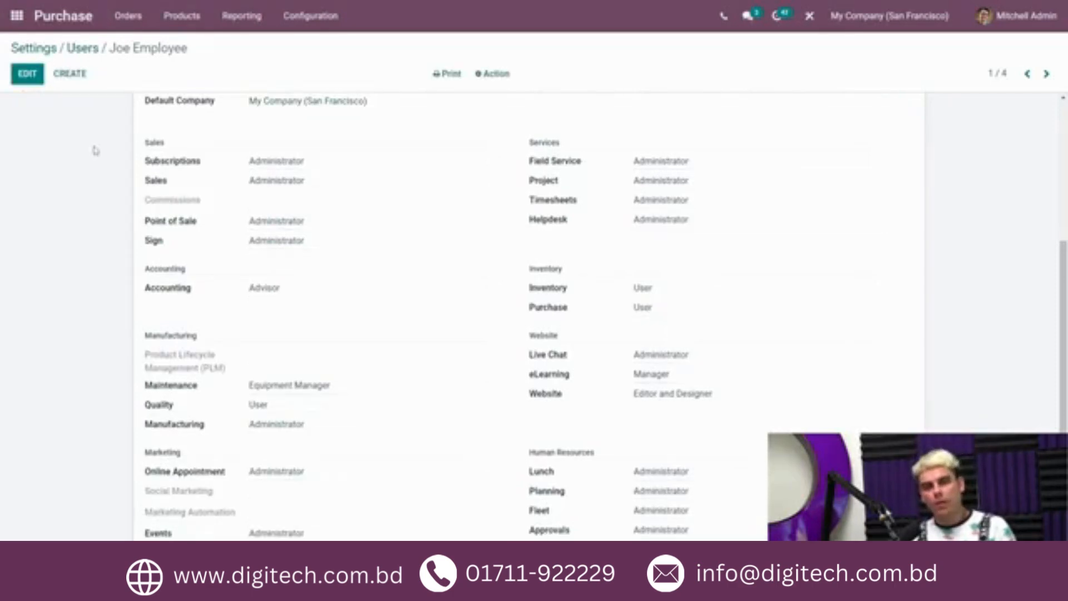
{"action": "scroll", "coordinate": [92, 151], "scroll_direction": "up", "scroll_amount": 4}
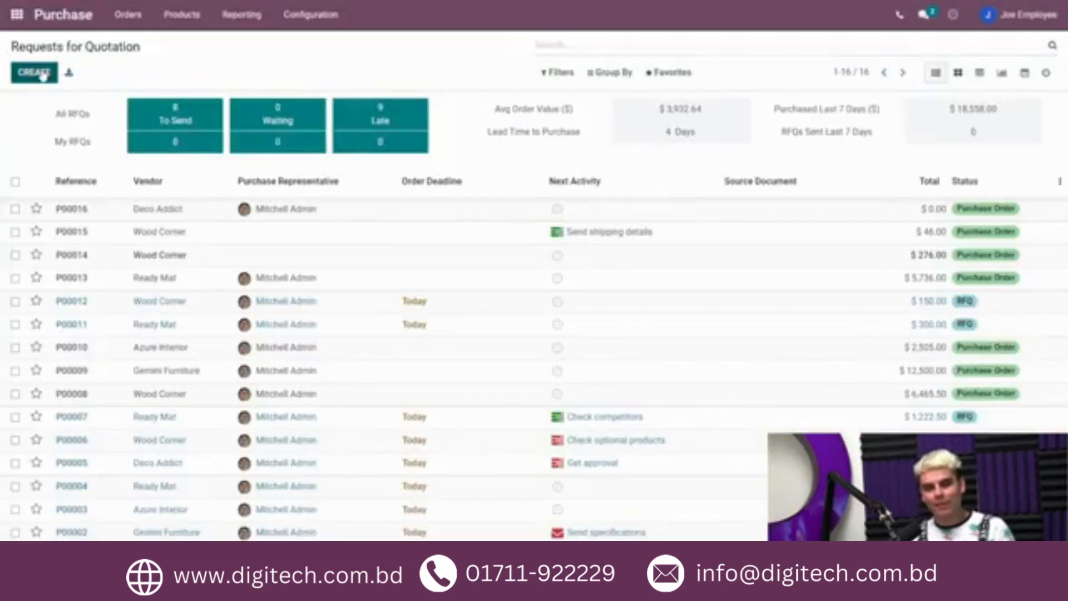
Step: Create a new request for quotation with Azure Interior as the vendor
{"action": "left_click", "coordinate": [43, 76]}
{"action": "left_click", "coordinate": [153, 209]}
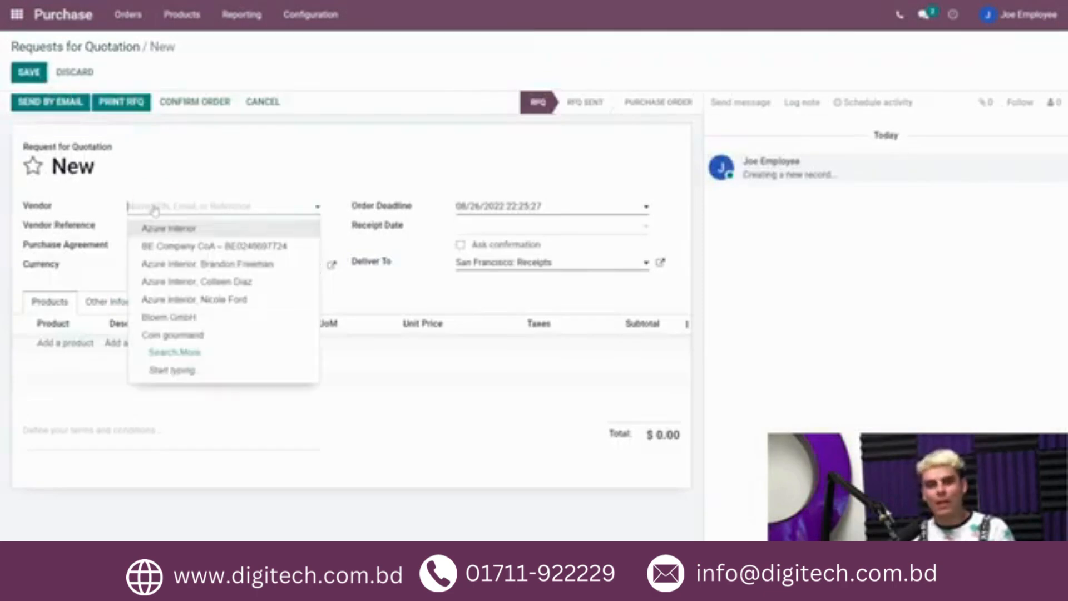
{"action": "left_click", "coordinate": [171, 233]}
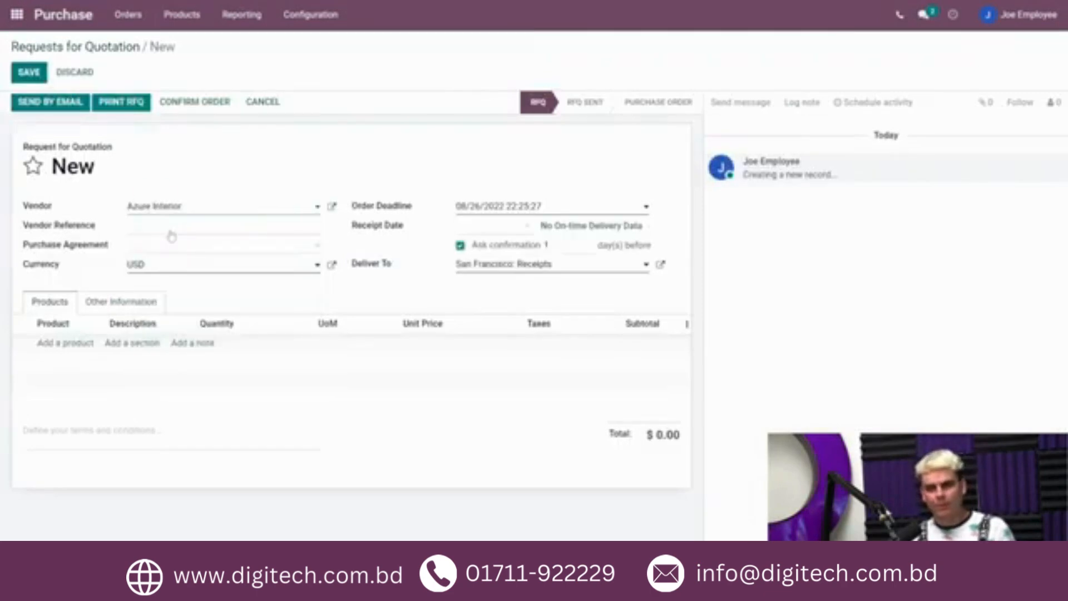
Step: Add a line for 2 units of Acoustic Bloc Screens and confirm the order
{"action": "left_click", "coordinate": [78, 343]}
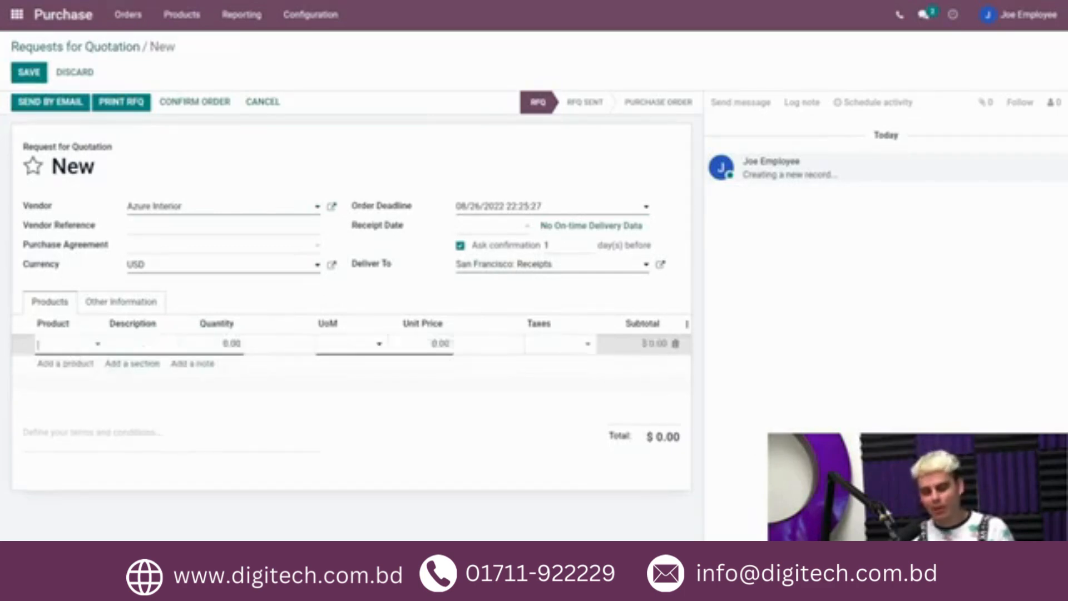
{"action": "type", "text": "acoust"}
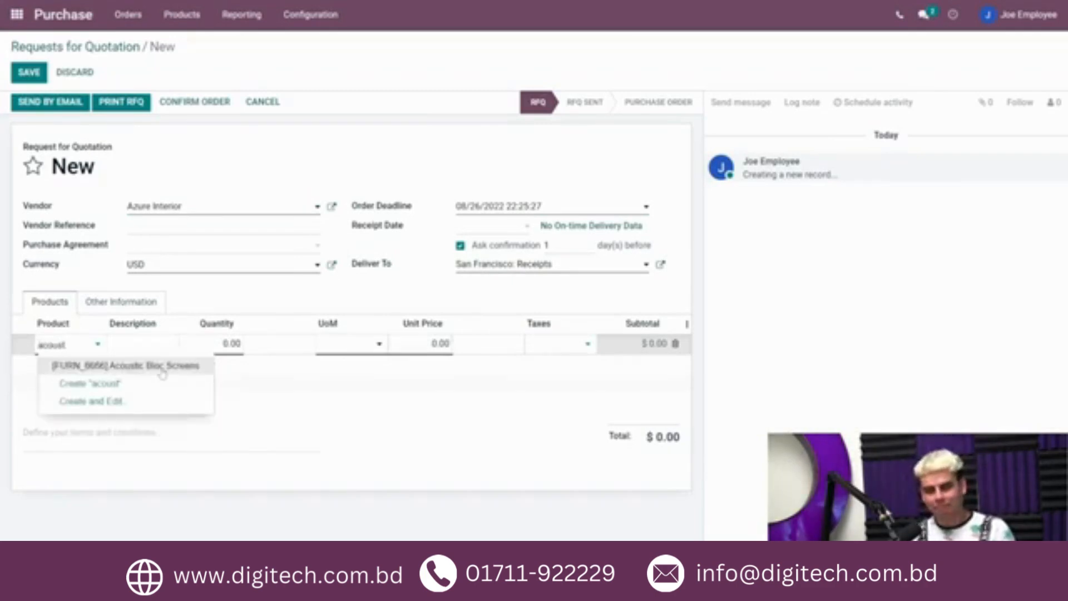
{"action": "left_click", "coordinate": [161, 368]}
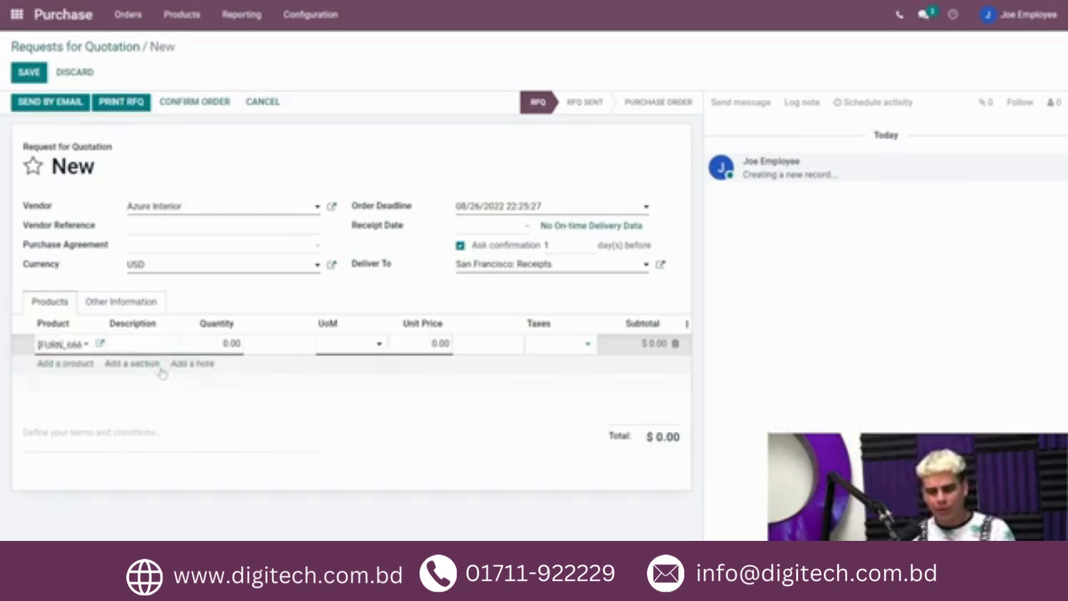
{"action": "left_click", "coordinate": [227, 343]}
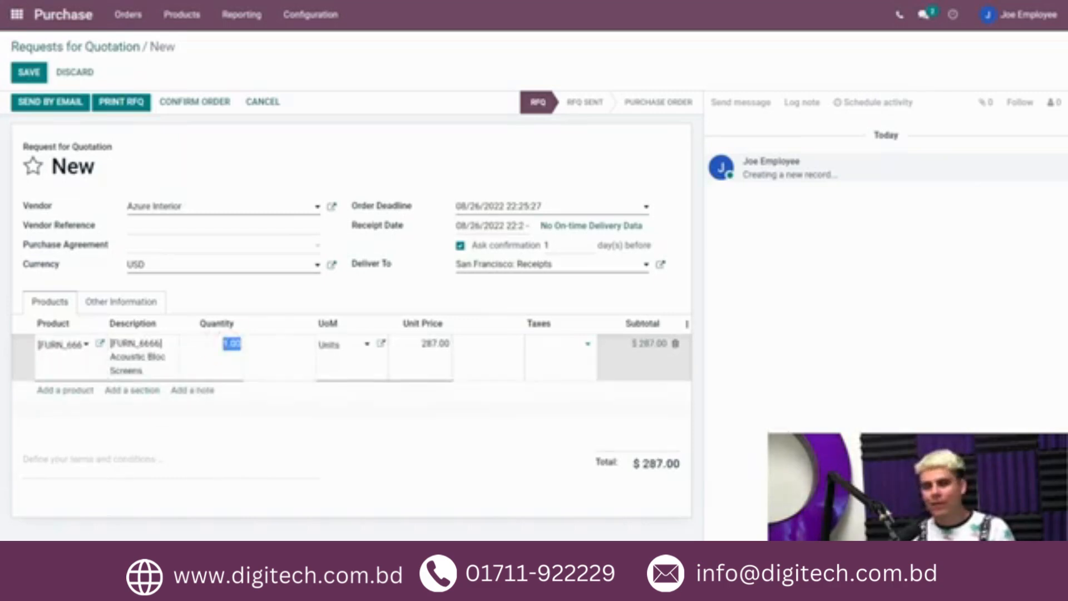
{"action": "type", "text": "2"}
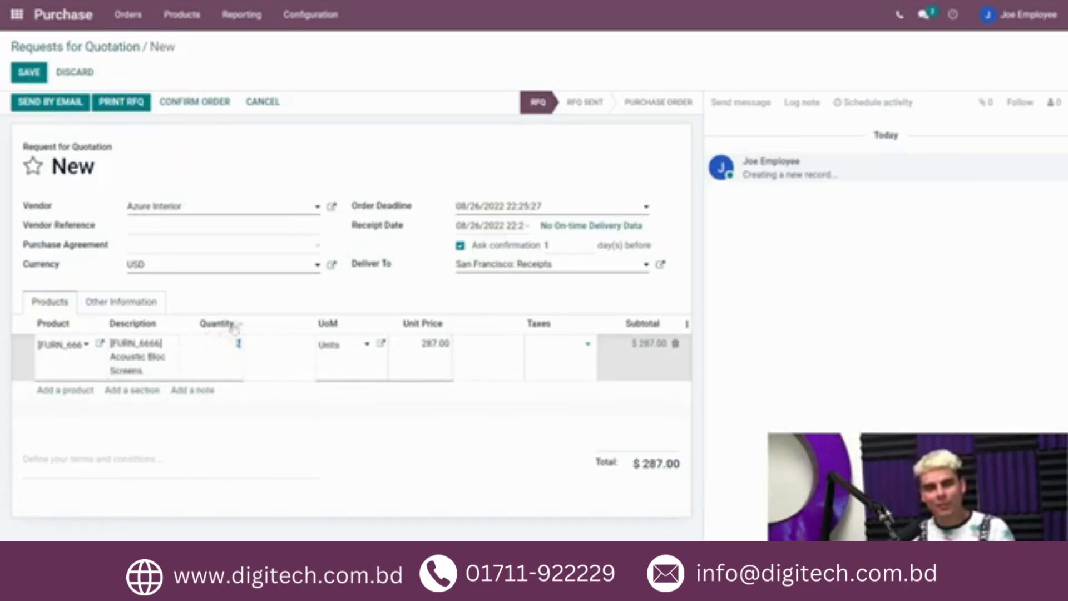
{"action": "left_click", "coordinate": [250, 300]}
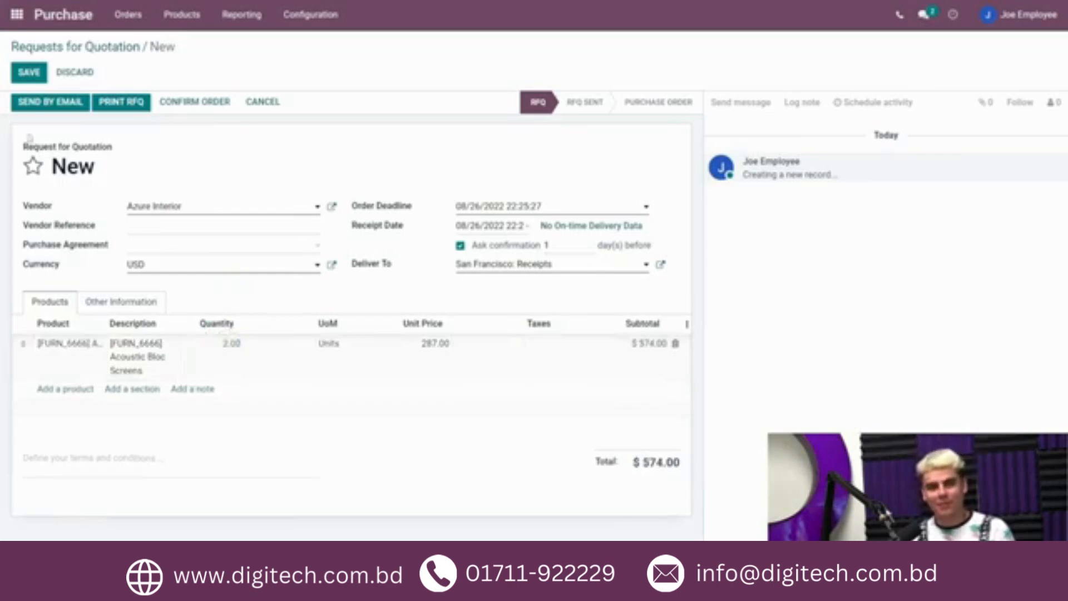
{"action": "left_click", "coordinate": [168, 105]}
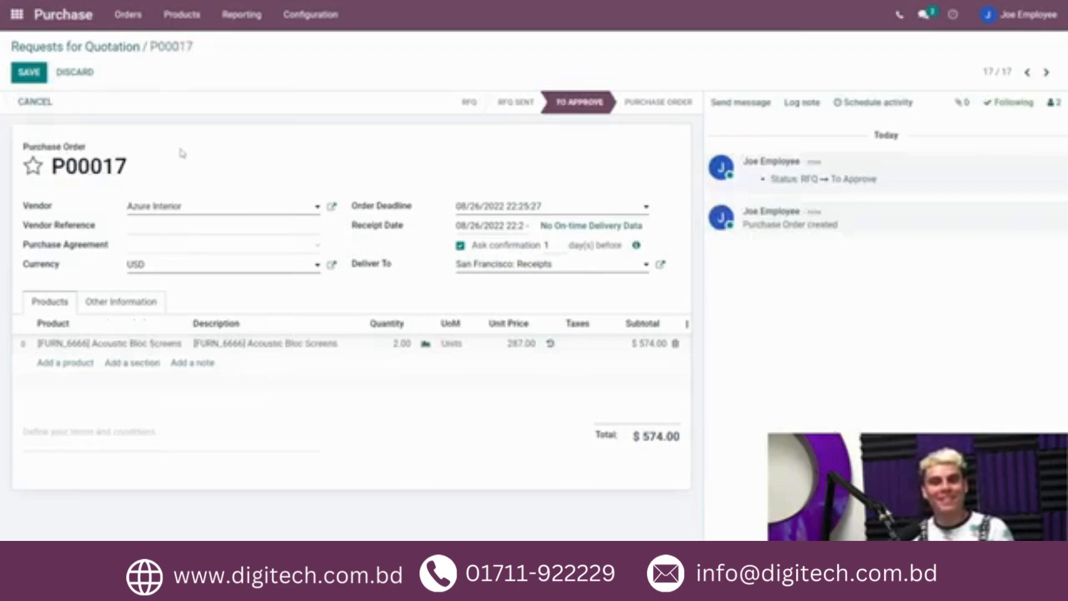
Step: Examine the order's approval status in the status bar and chatter log
{"action": "left_click_drag", "start_coordinate": [891, 184], "coordinate": [759, 182]}
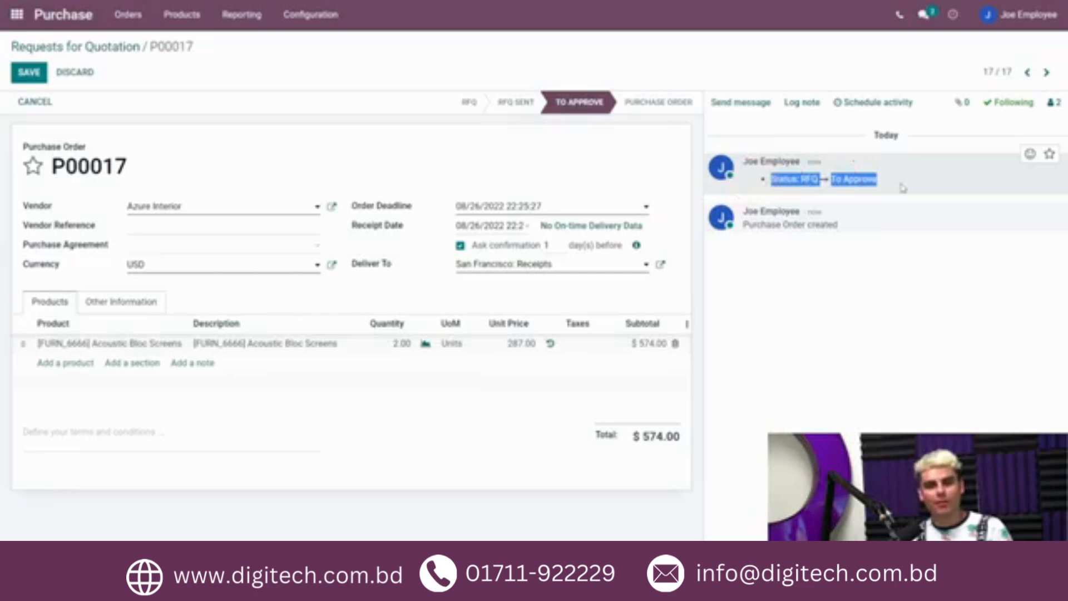
{"action": "left_click", "coordinate": [578, 104]}
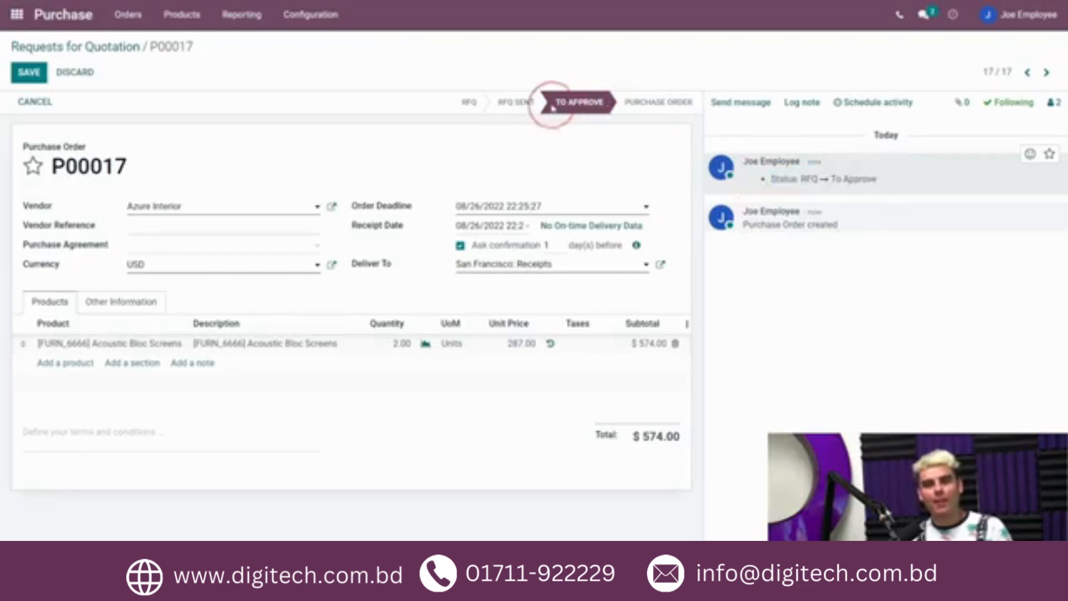
{"action": "double_click", "coordinate": [579, 107]}
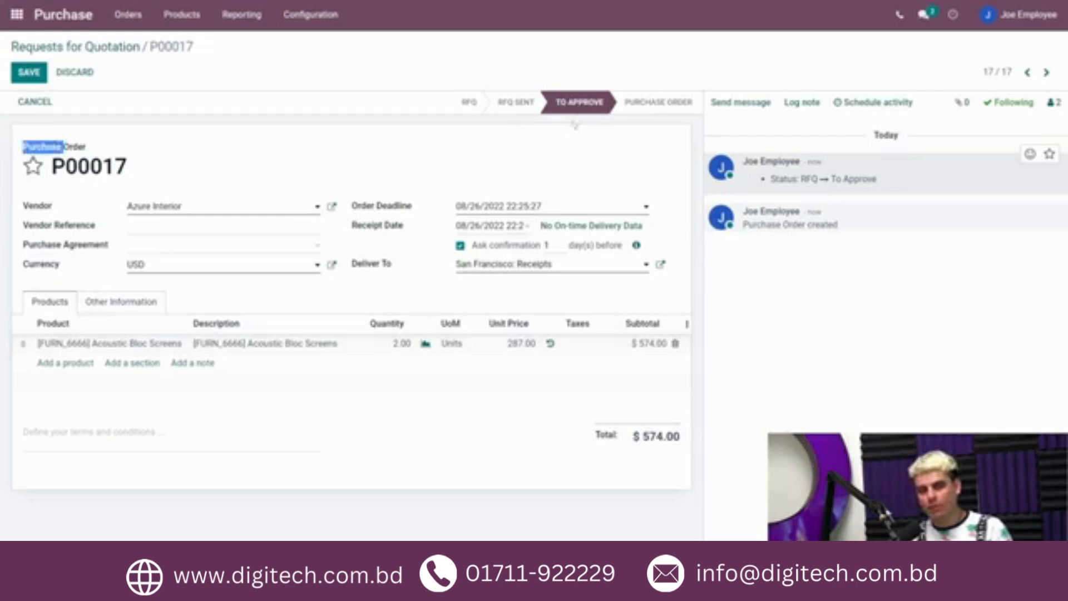
{"action": "left_click", "coordinate": [345, 148]}
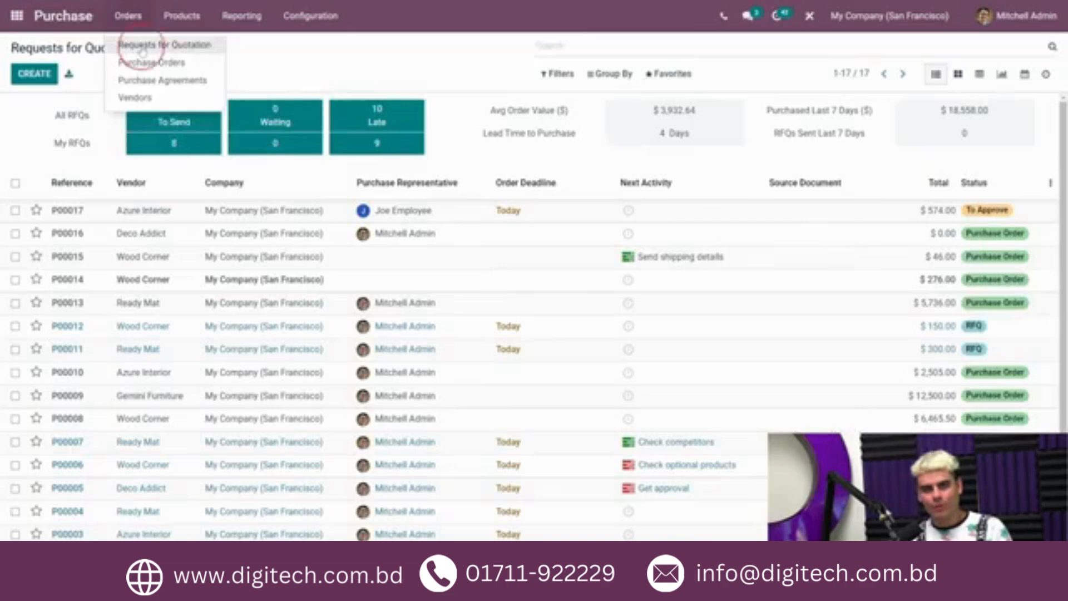
Step: As administrator, filter the requests for quotation to To Approve and open order P00017
{"action": "left_click", "coordinate": [141, 43]}
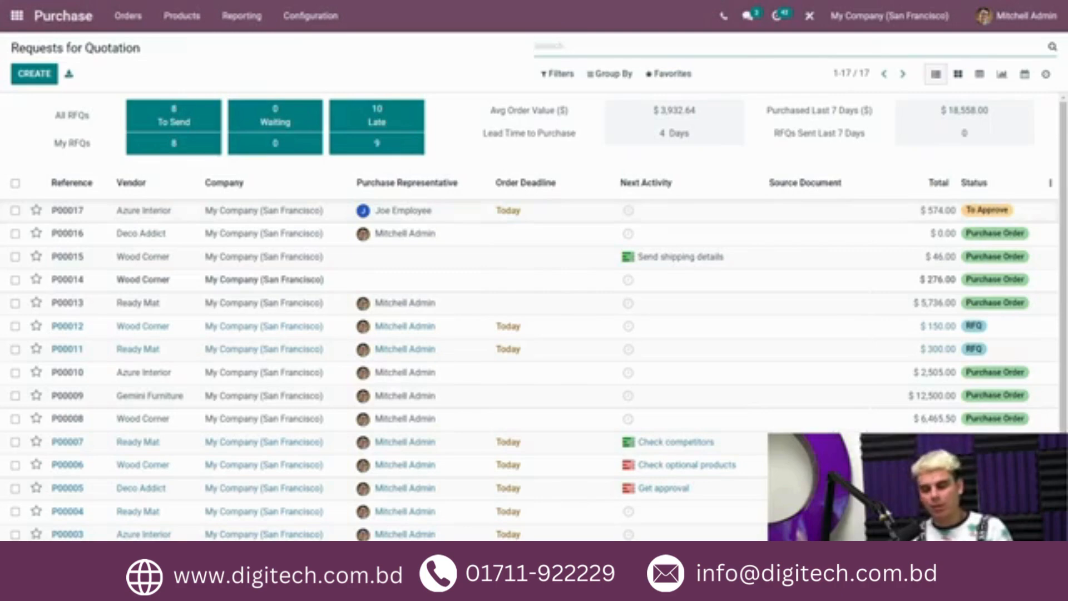
{"action": "left_click", "coordinate": [558, 75]}
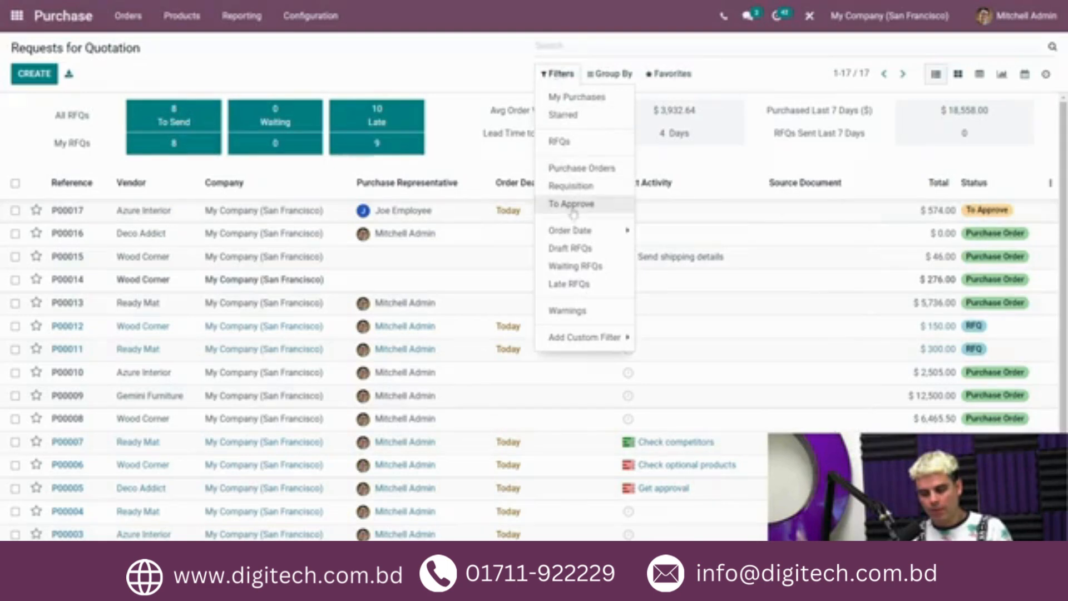
{"action": "left_click", "coordinate": [614, 209]}
{"action": "left_click", "coordinate": [465, 58]}
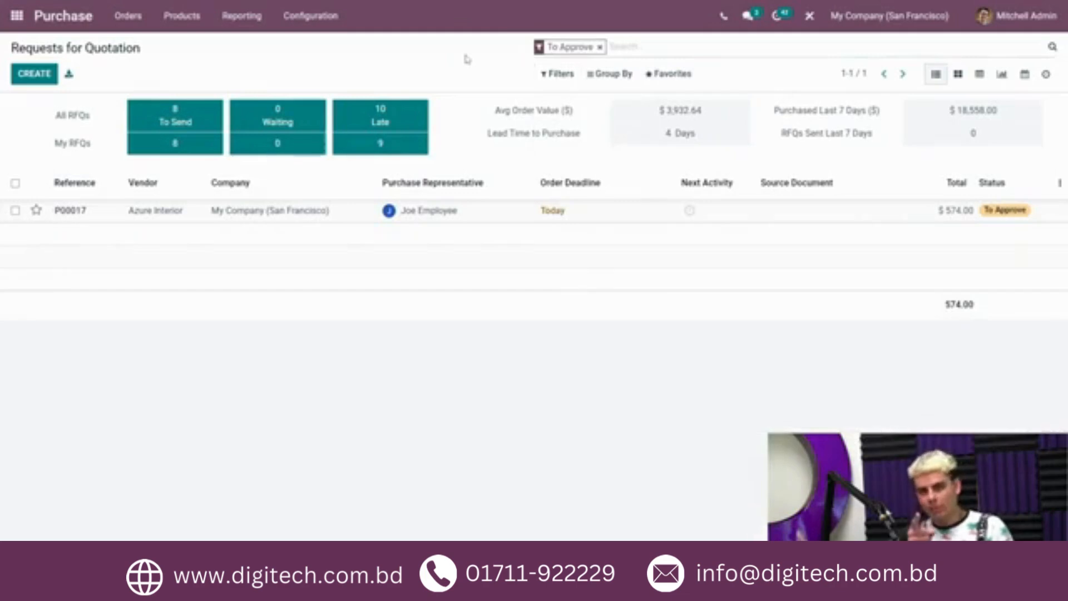
{"action": "left_click", "coordinate": [655, 218]}
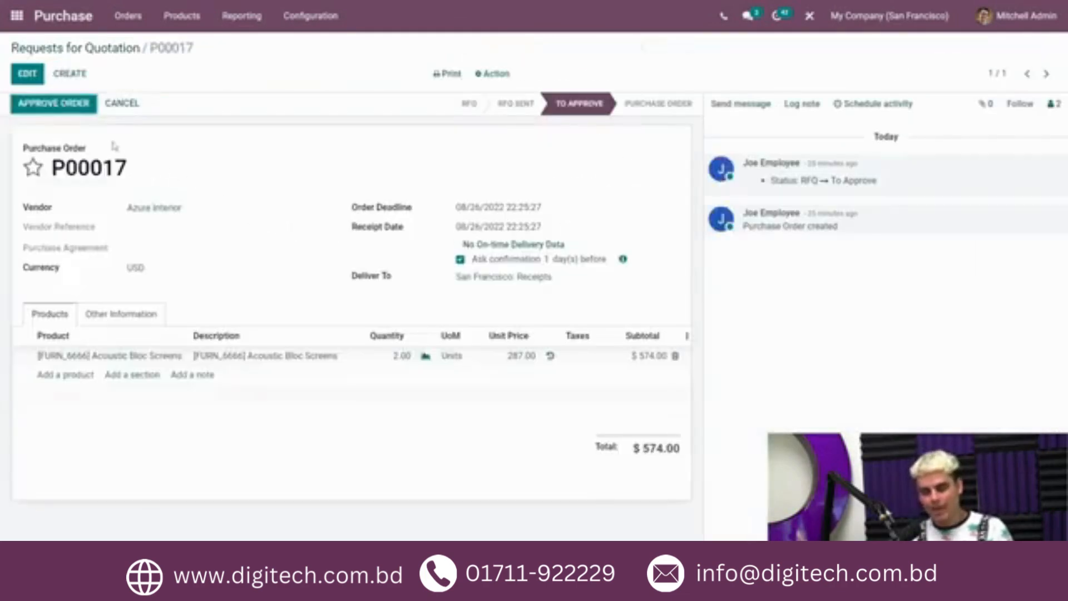
Step: Approve purchase order P00017
{"action": "left_click", "coordinate": [68, 108]}
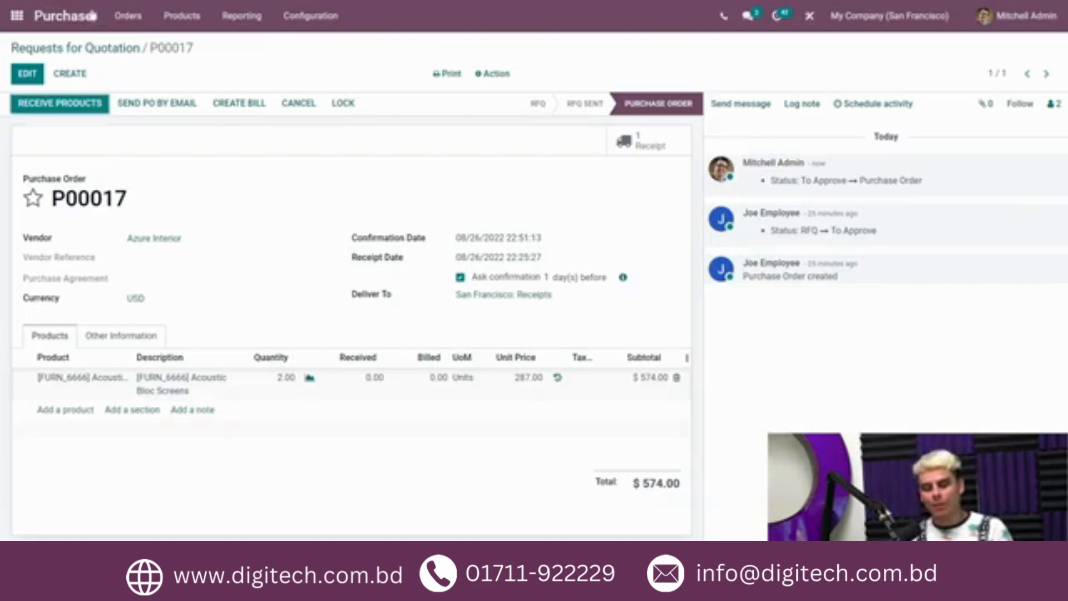
Step: Enable the Warnings option in the Purchase settings and save
{"action": "left_click", "coordinate": [327, 19]}
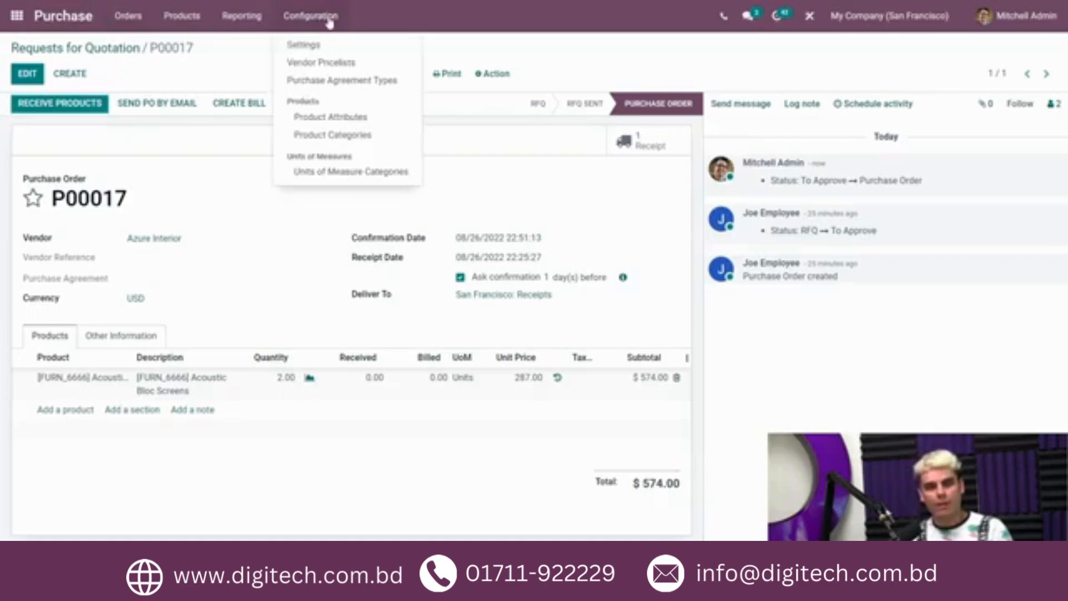
{"action": "left_click", "coordinate": [328, 44]}
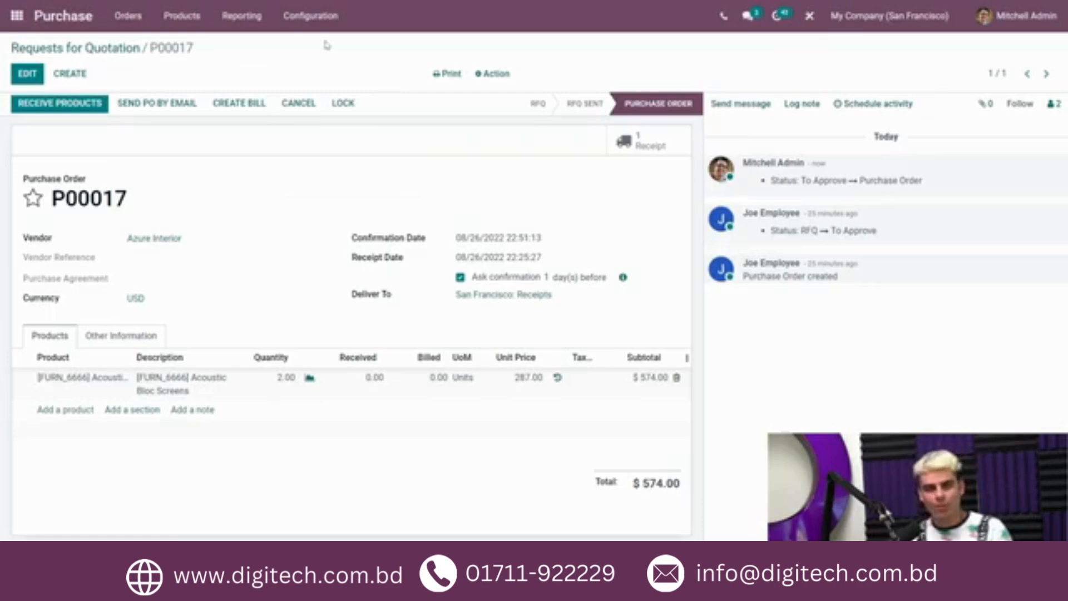
{"action": "scroll", "coordinate": [327, 259], "scroll_direction": "down", "scroll_amount": 2}
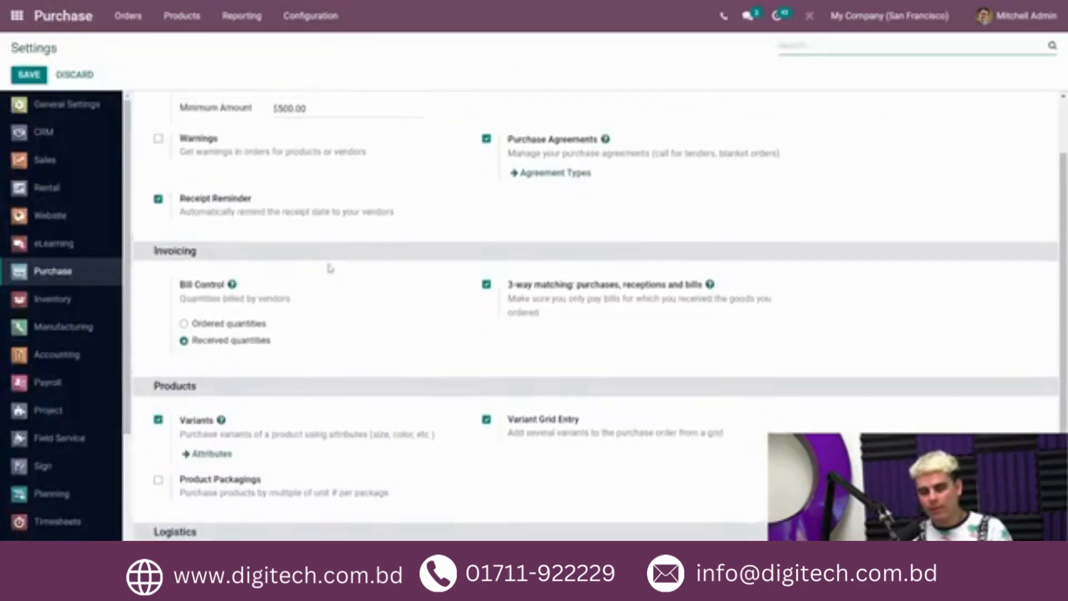
{"action": "scroll", "coordinate": [329, 267], "scroll_direction": "up", "scroll_amount": 2}
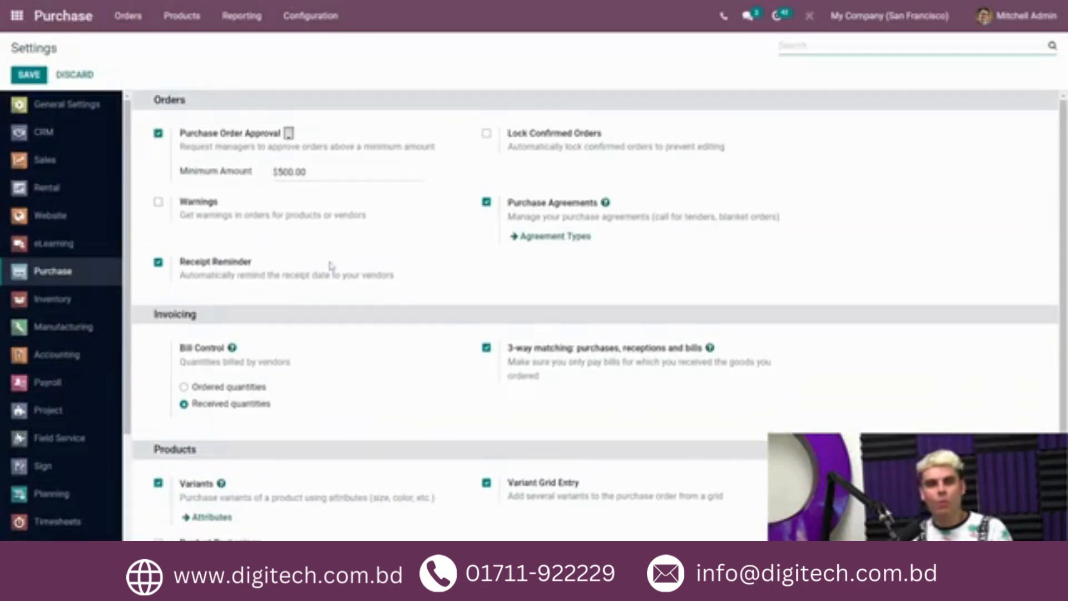
{"action": "left_click", "coordinate": [181, 204]}
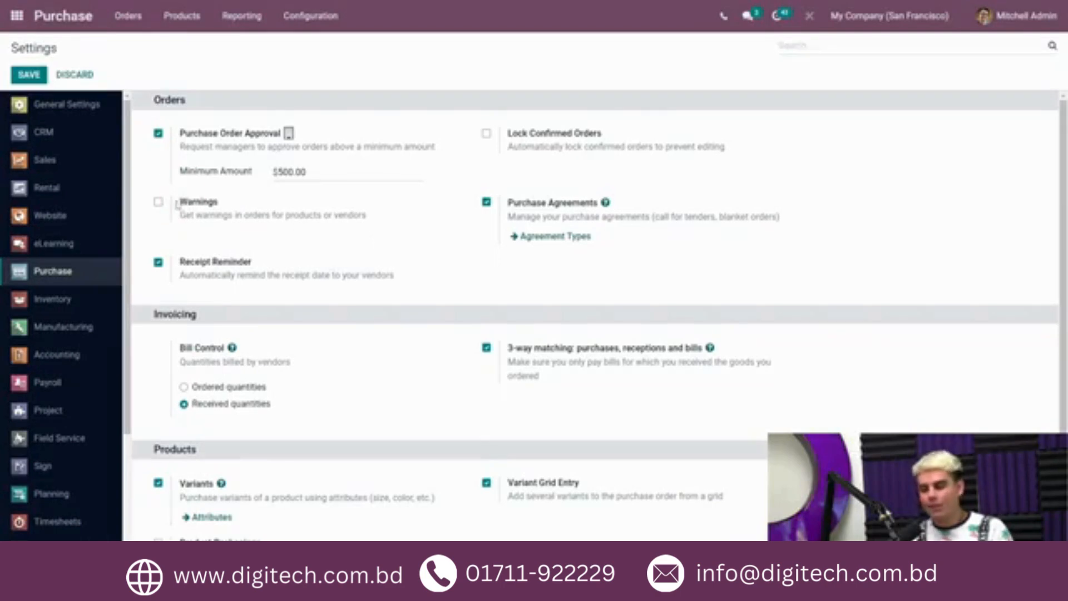
{"action": "left_click", "coordinate": [159, 202]}
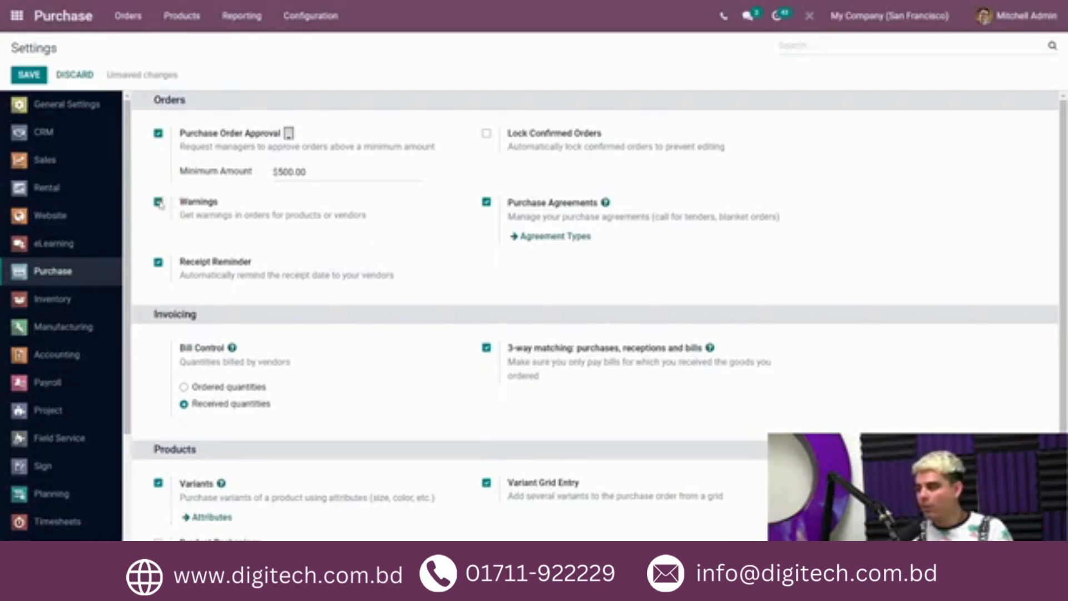
{"action": "left_click", "coordinate": [29, 77]}
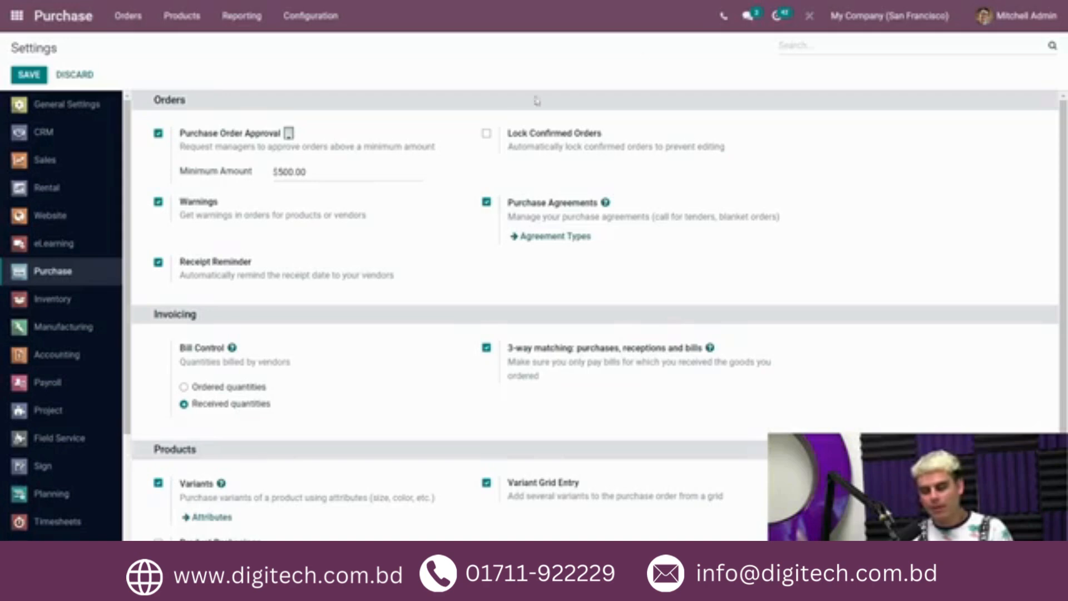
Step: Add the purchase order warning message "Unresponsive dont use if in a rush!!" to vendor Azure Interior and save
{"action": "left_click", "coordinate": [138, 21]}
{"action": "left_click", "coordinate": [148, 98]}
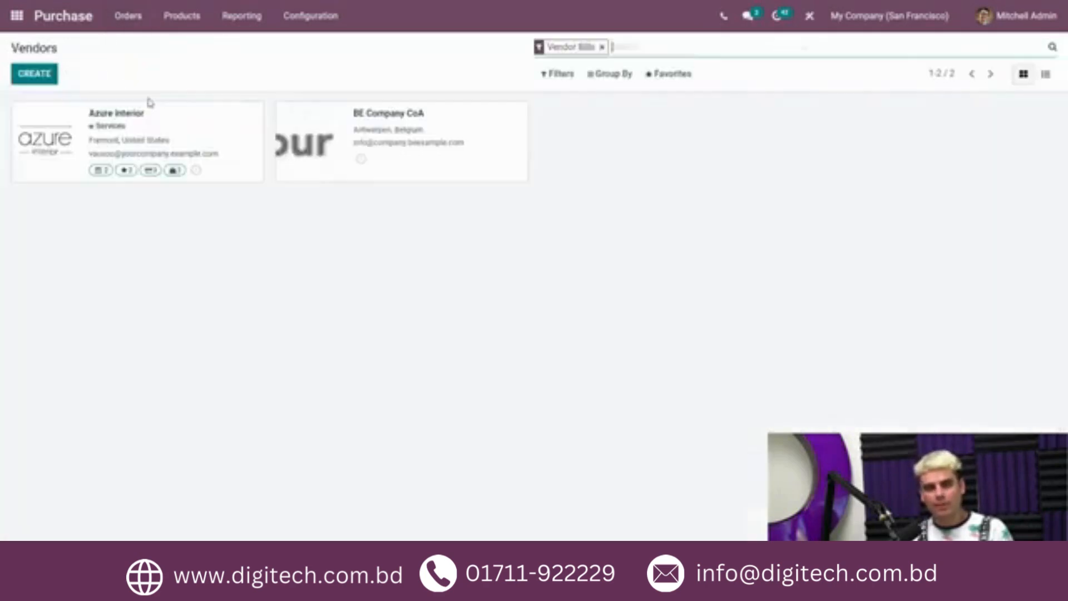
{"action": "left_click", "coordinate": [146, 128]}
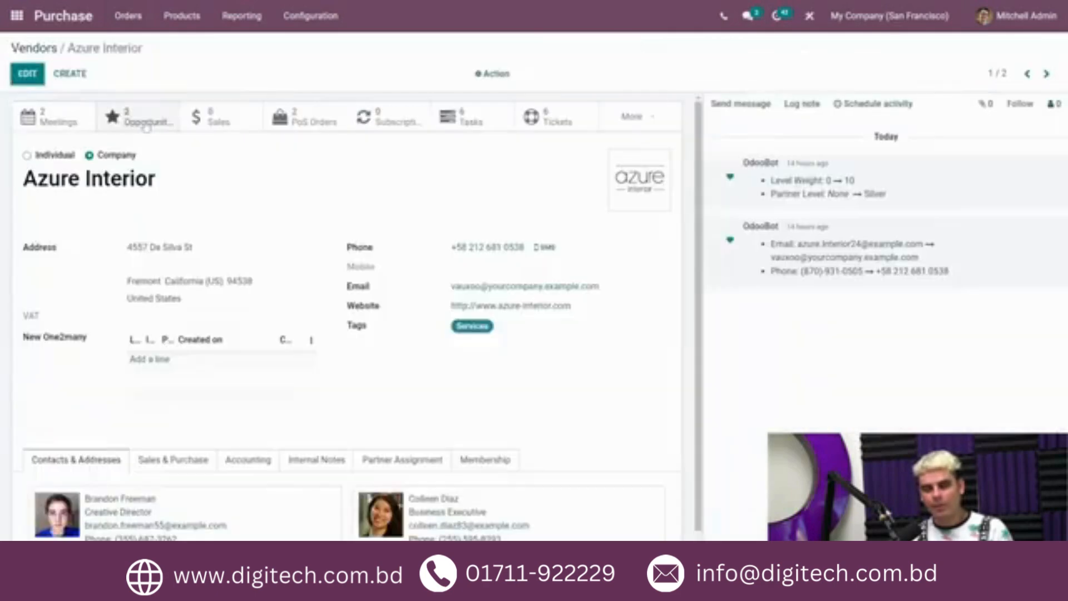
{"action": "left_click", "coordinate": [28, 74]}
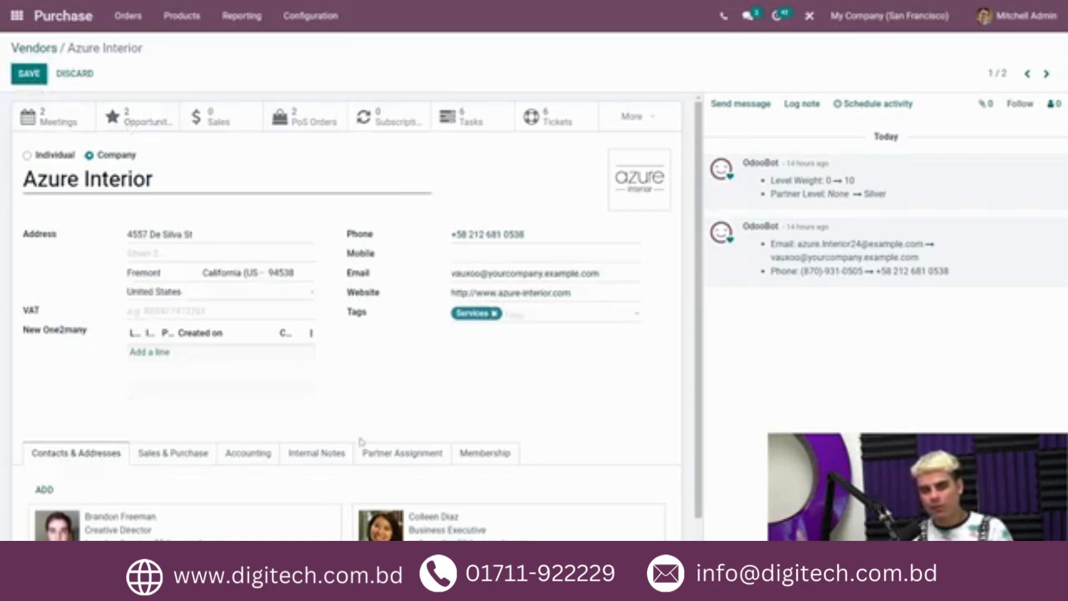
{"action": "left_click", "coordinate": [335, 457]}
{"action": "scroll", "coordinate": [336, 457], "scroll_direction": "down", "scroll_amount": 2}
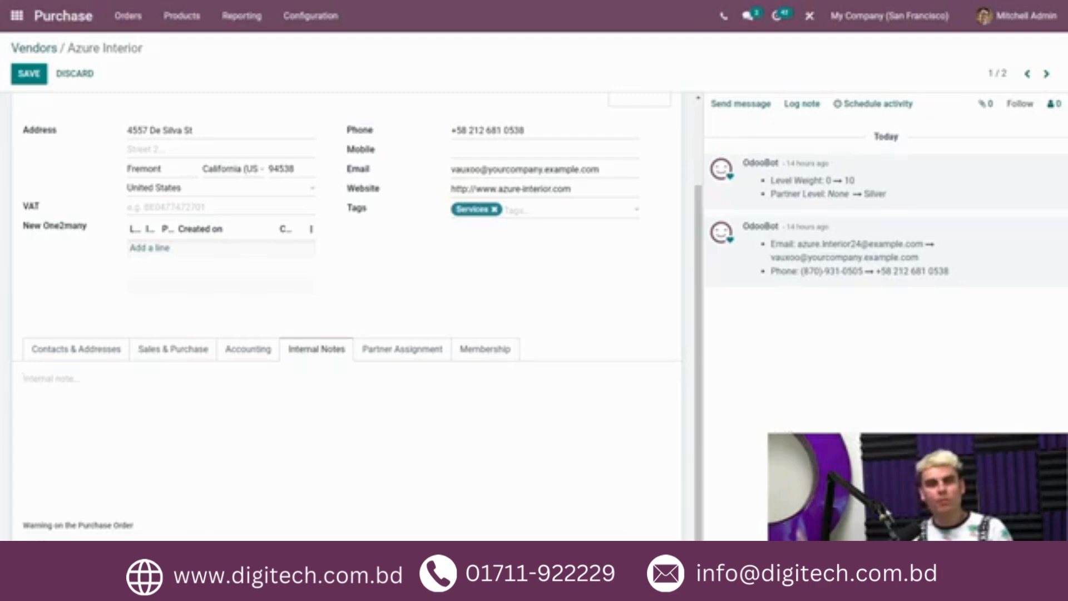
{"action": "scroll", "coordinate": [345, 315], "scroll_direction": "down", "scroll_amount": 1}
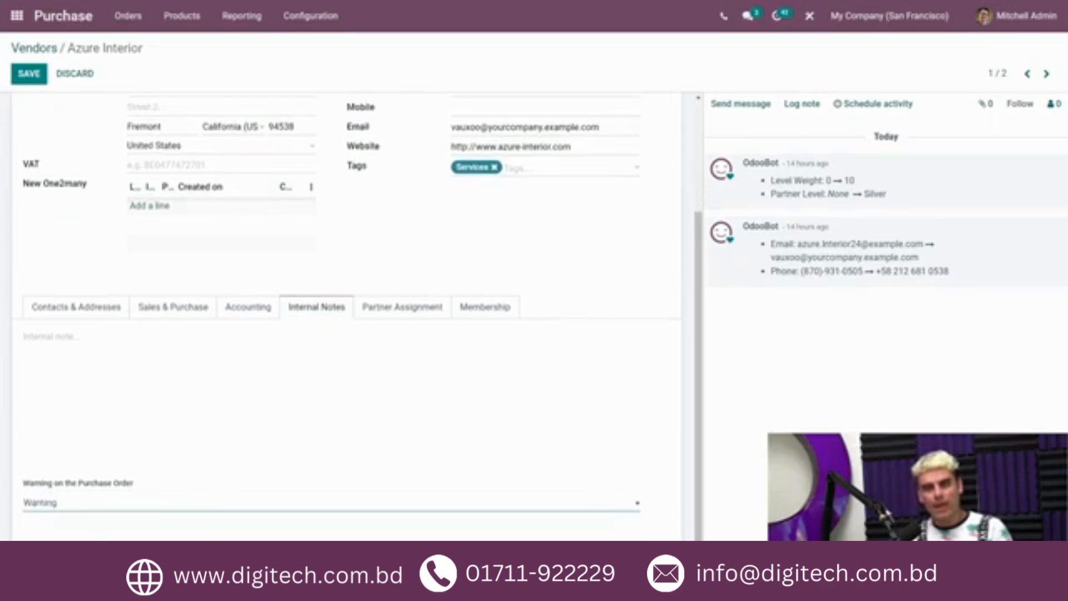
{"action": "left_click", "coordinate": [133, 526]}
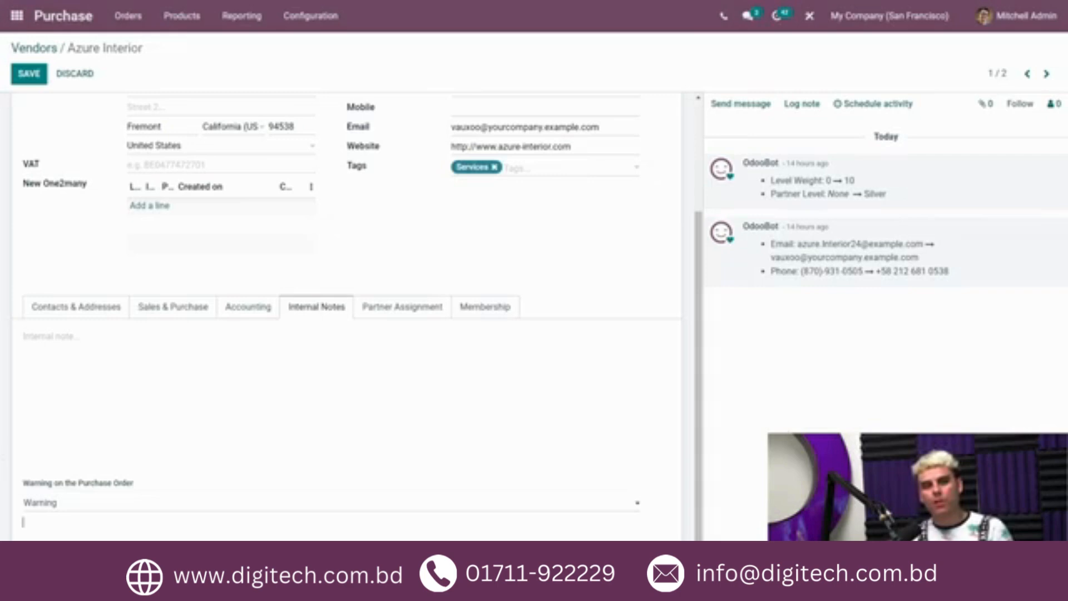
{"action": "type", "text": "U"}
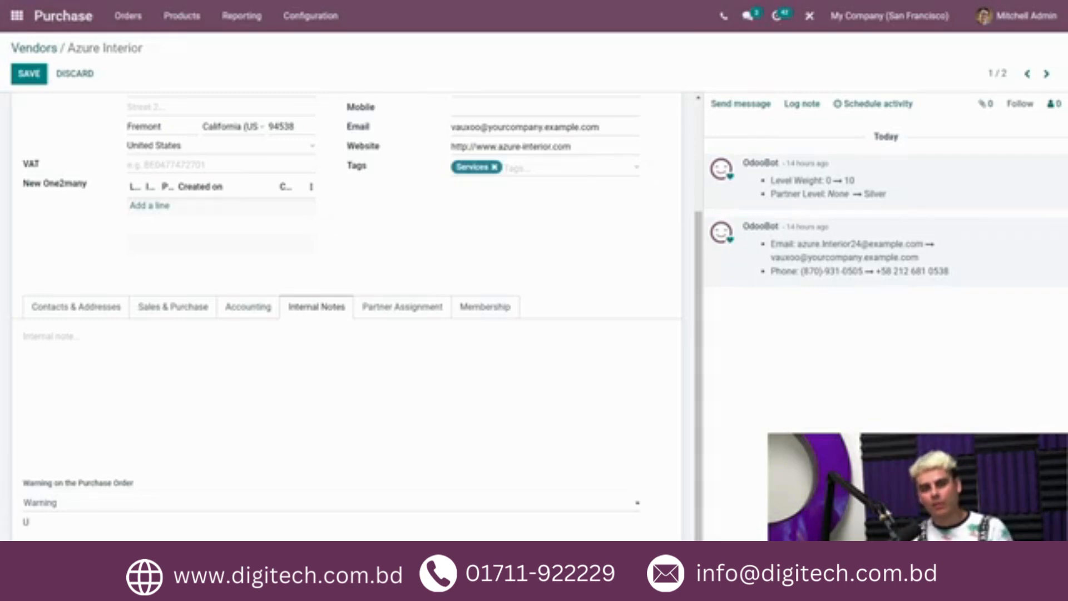
{"action": "type", "text": "nrespon"}
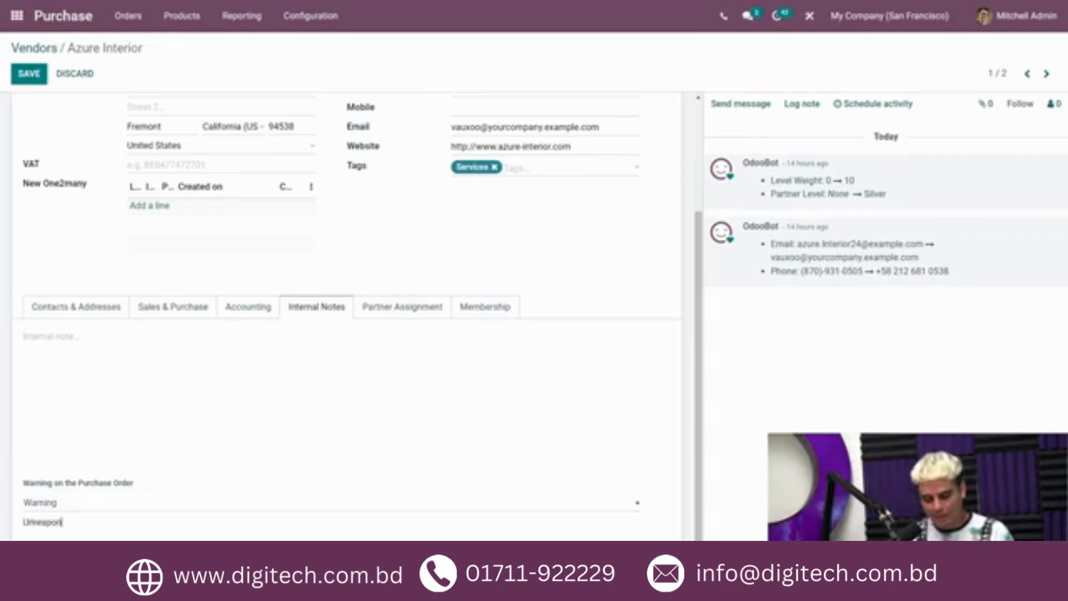
{"action": "type", "text": "sive"}
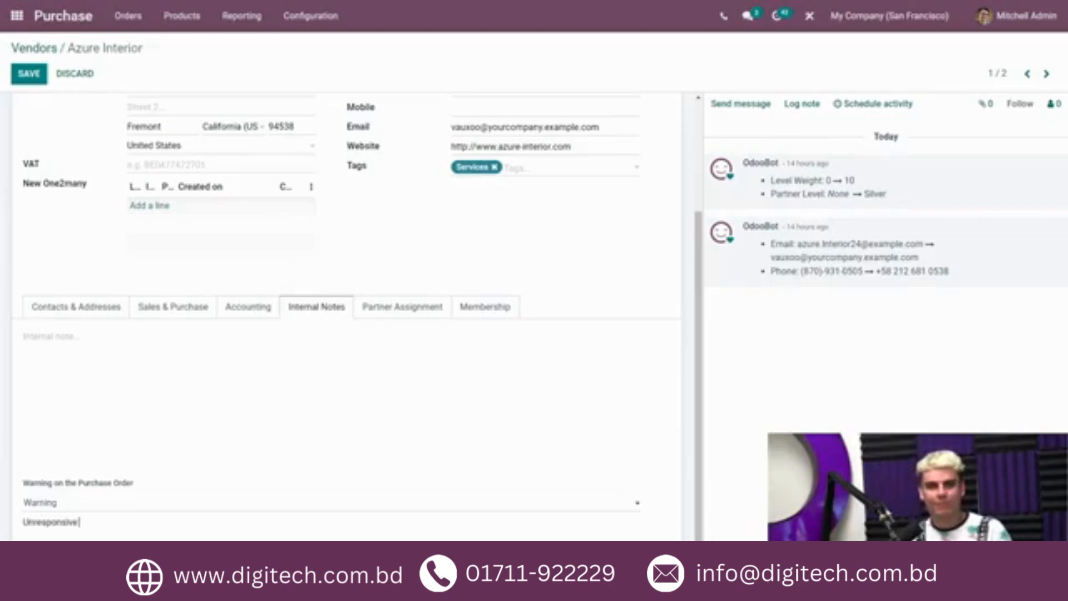
{"action": "type", "text": " dont"}
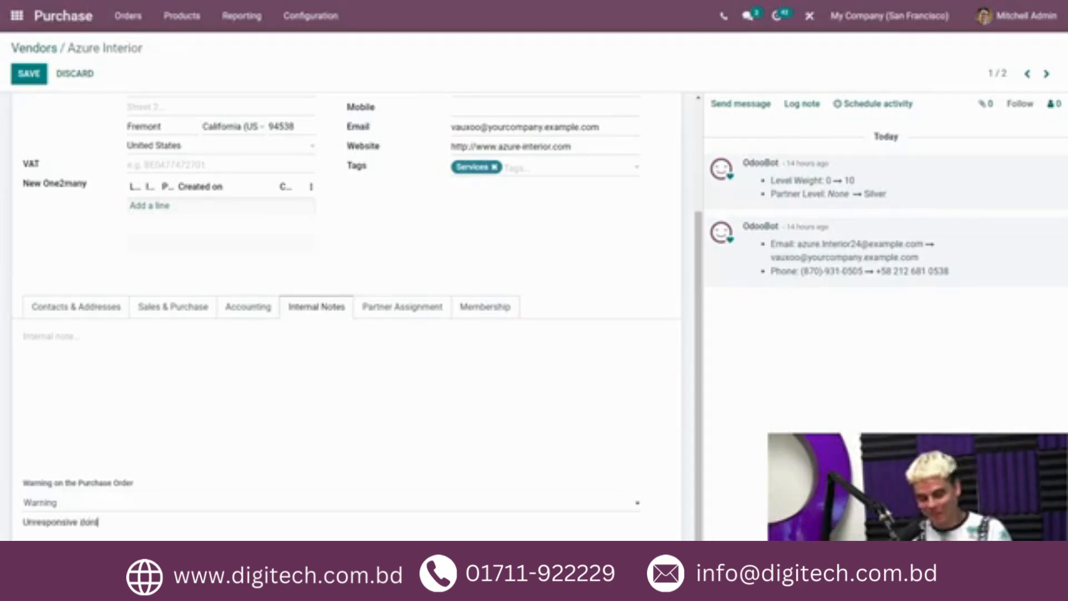
{"action": "type", "text": " use it in a rush"}
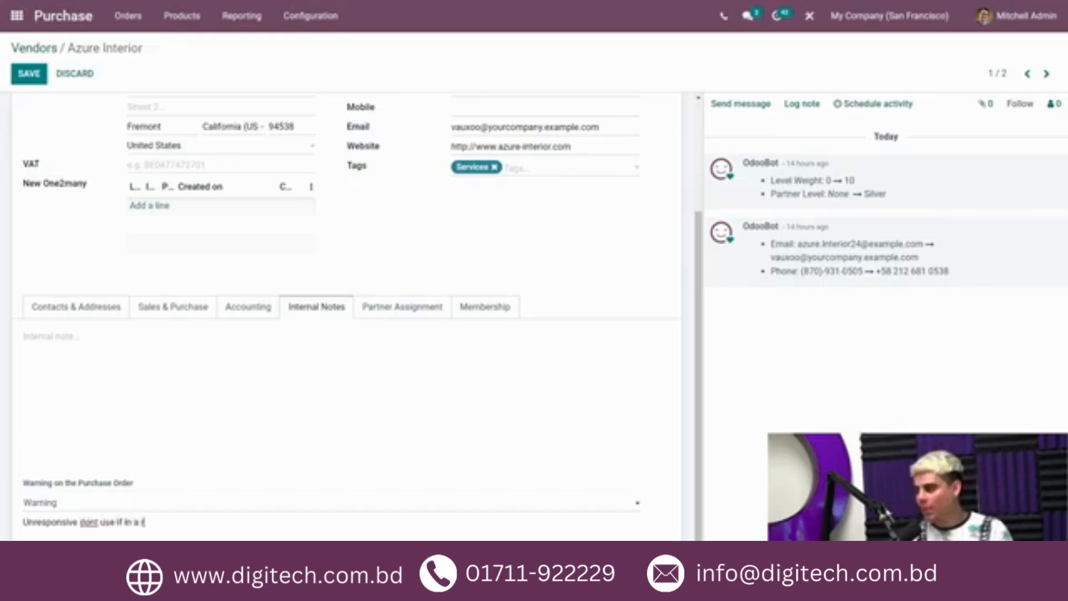
{"action": "type", "text": "!!"}
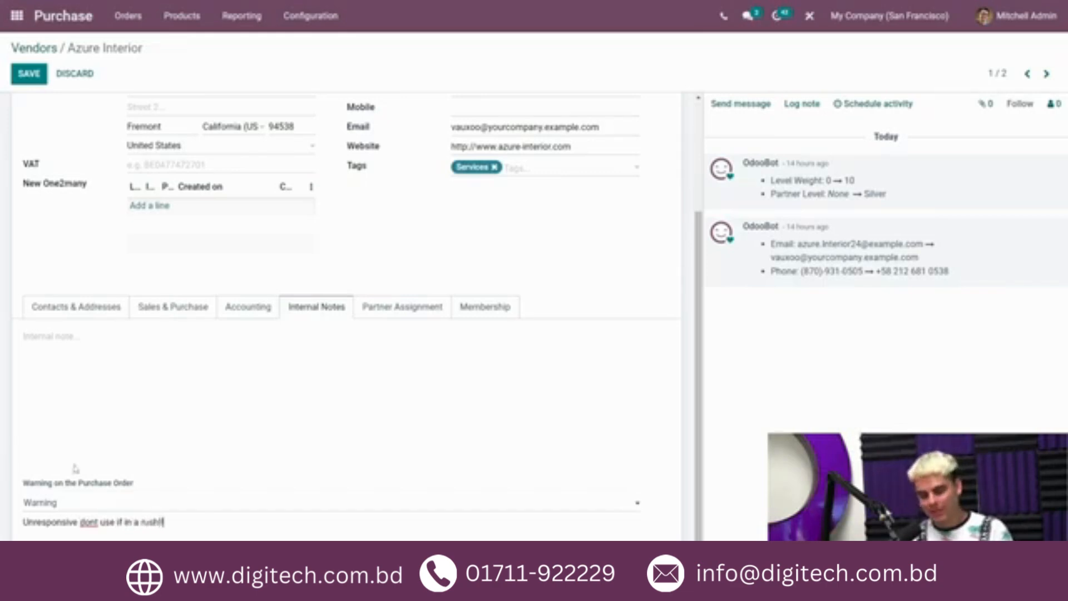
{"action": "left_click", "coordinate": [28, 73]}
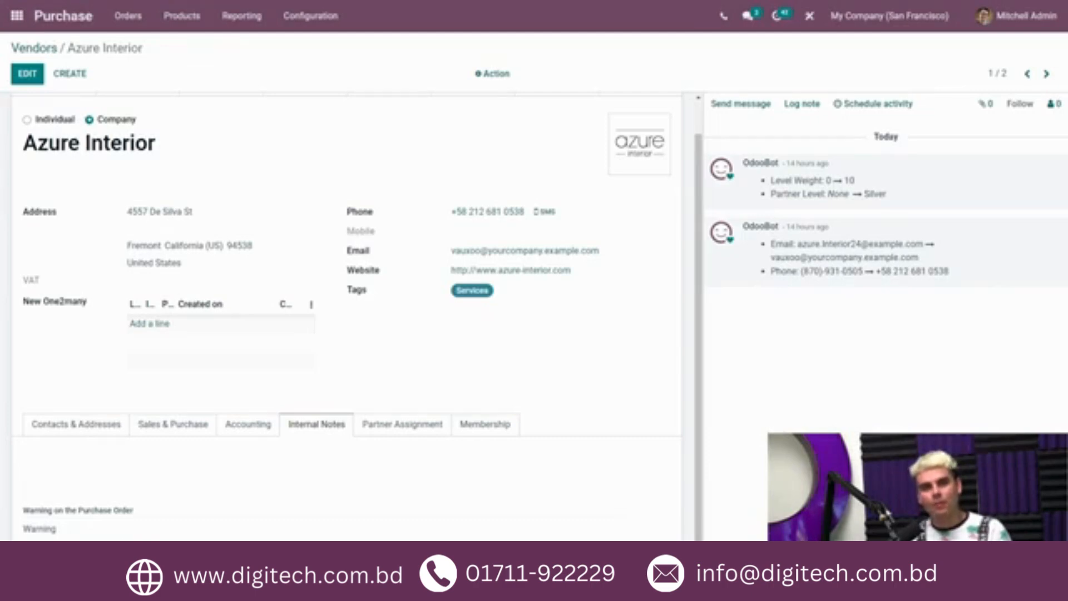
Step: Search the purchasable products for cabinet and open Cabinet with Doors
{"action": "left_click", "coordinate": [178, 17]}
{"action": "left_click", "coordinate": [184, 44]}
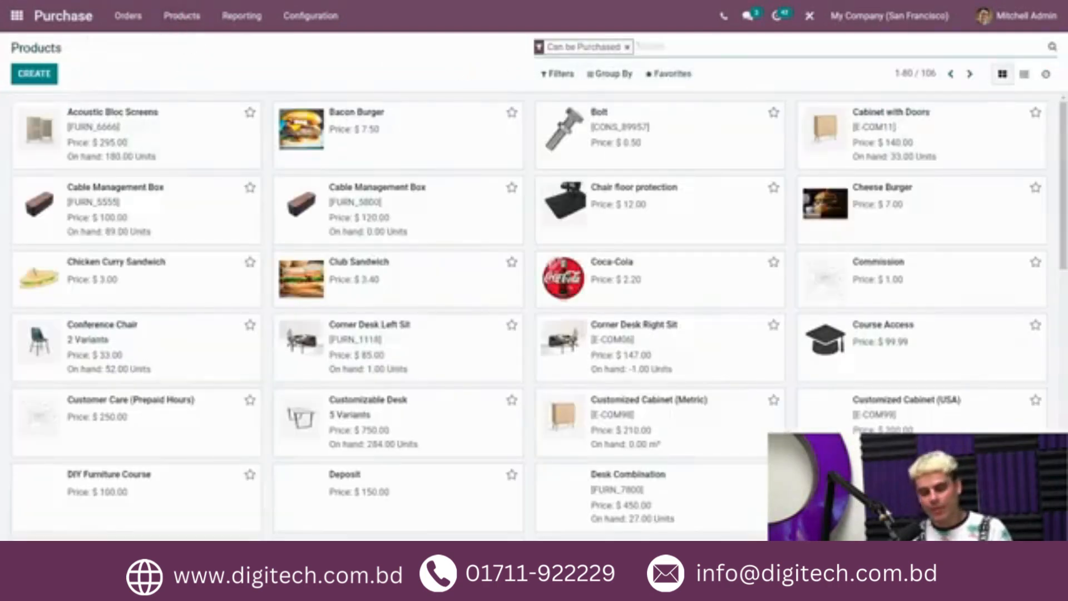
{"action": "type", "text": "cabinet"}
{"action": "key", "text": "Return"}
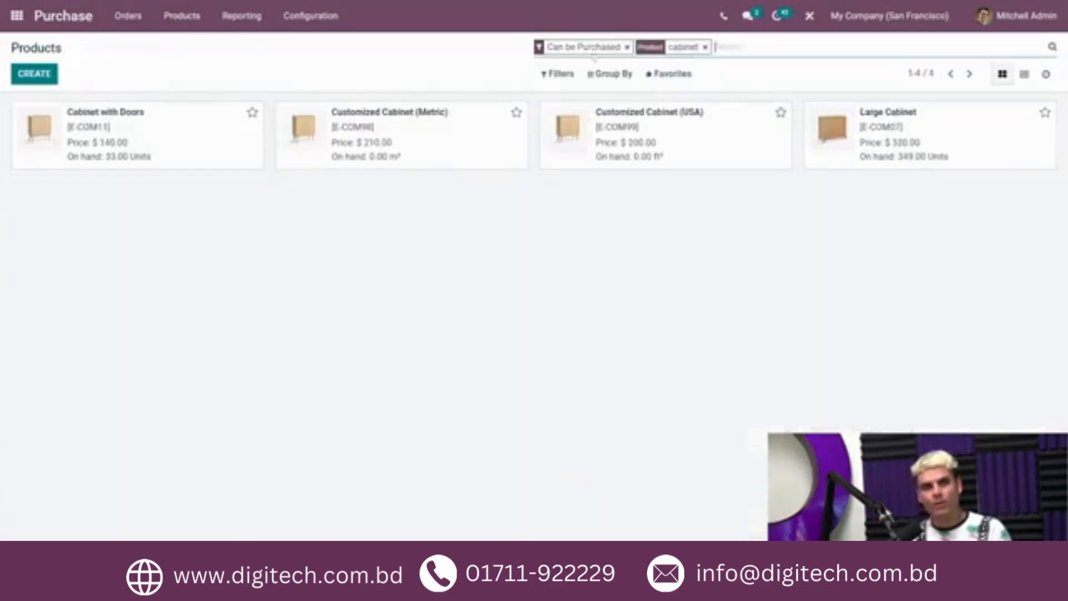
{"action": "left_click", "coordinate": [161, 124]}
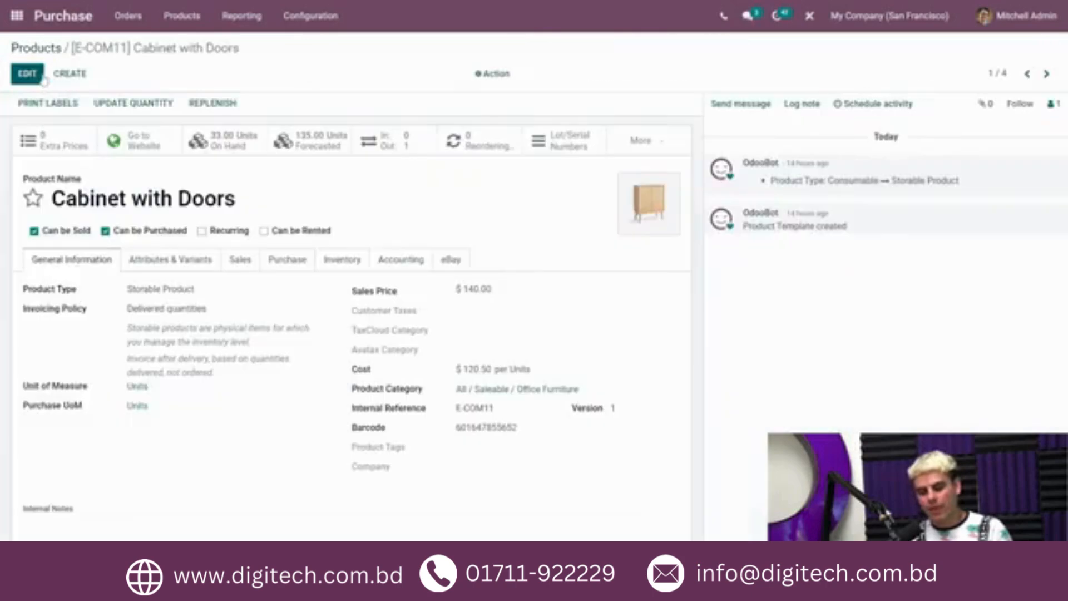
Step: Set the product's purchase warning to Blocking Message with the text "Not in stock until further notice" and save
{"action": "left_click", "coordinate": [37, 77]}
{"action": "left_click", "coordinate": [288, 259]}
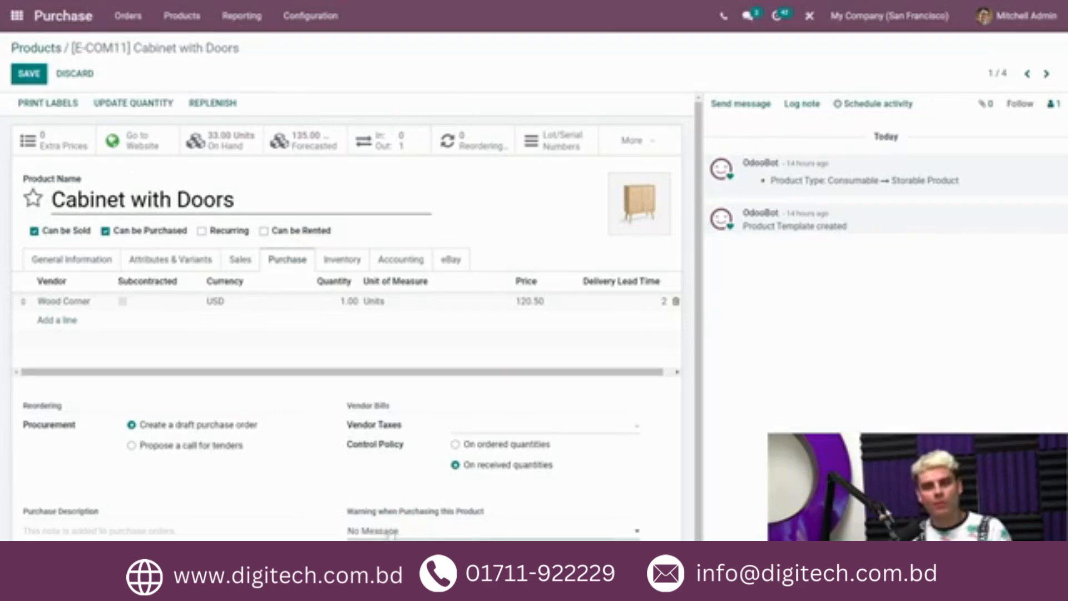
{"action": "left_click", "coordinate": [379, 570]}
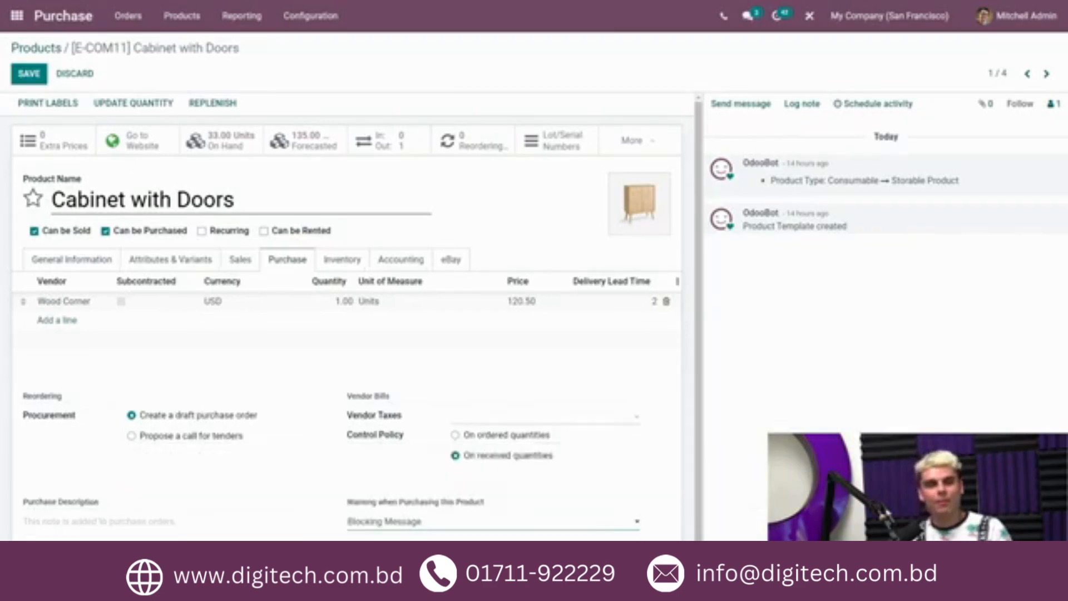
{"action": "scroll", "coordinate": [345, 531], "scroll_direction": "down", "scroll_amount": 1}
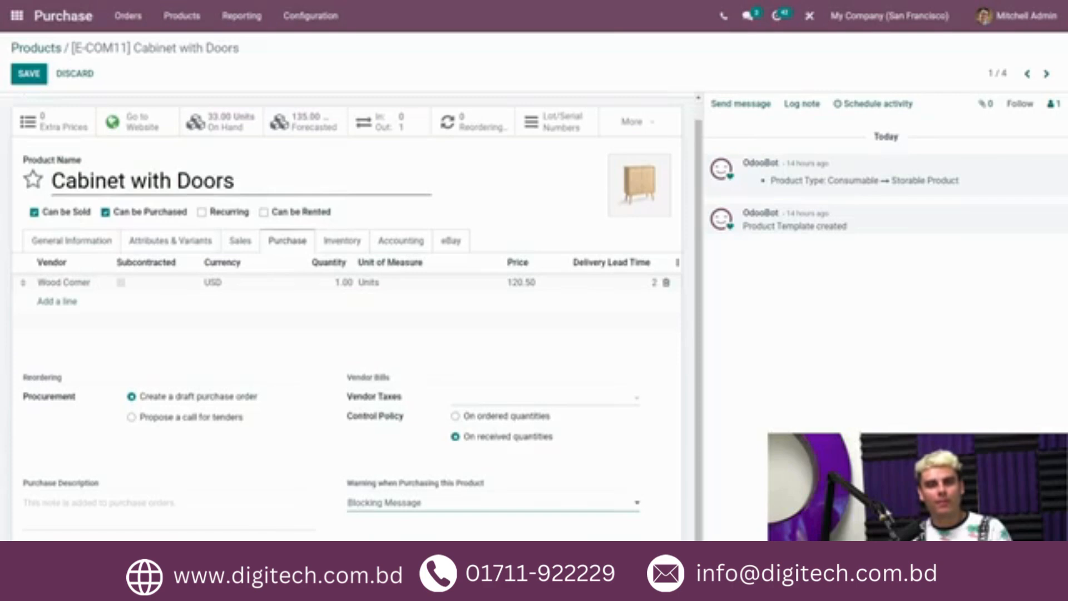
{"action": "left_click", "coordinate": [380, 525]}
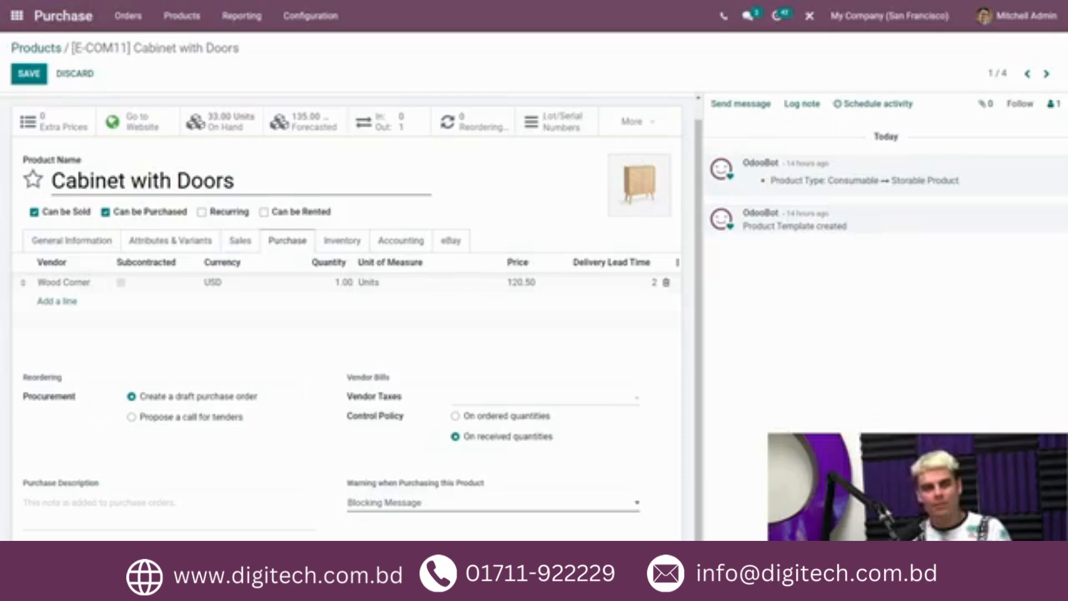
{"action": "type", "text": "Not in s"}
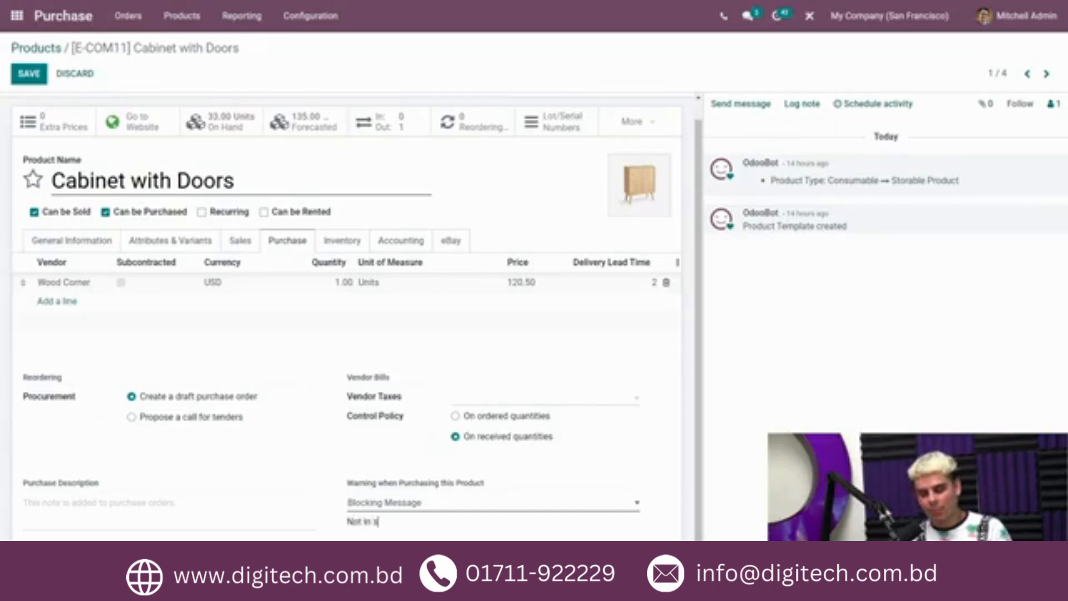
{"action": "type", "text": "tock"}
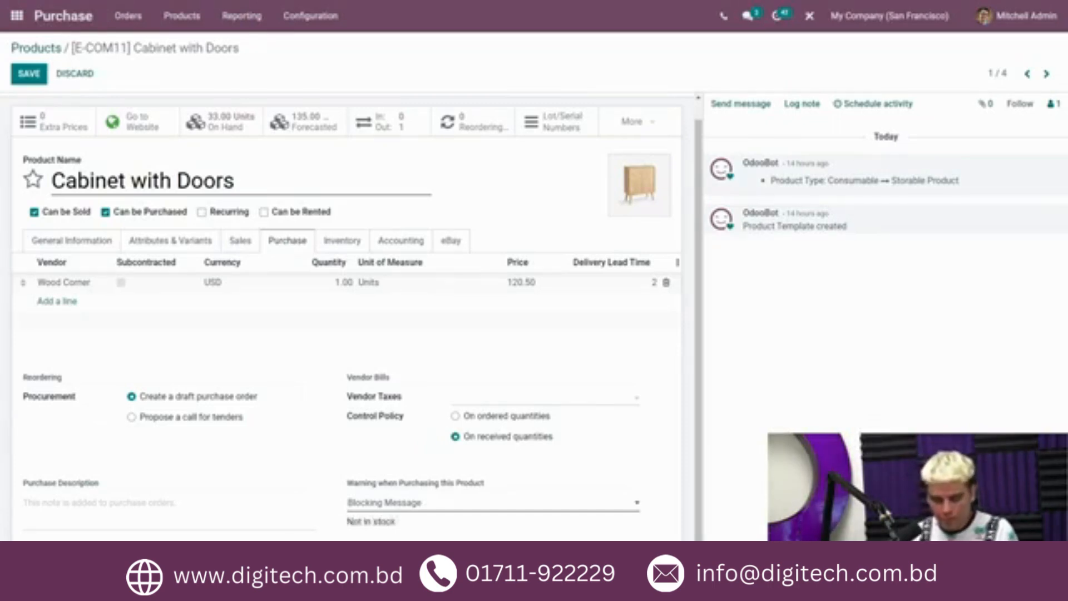
{"action": "type", "text": " until"}
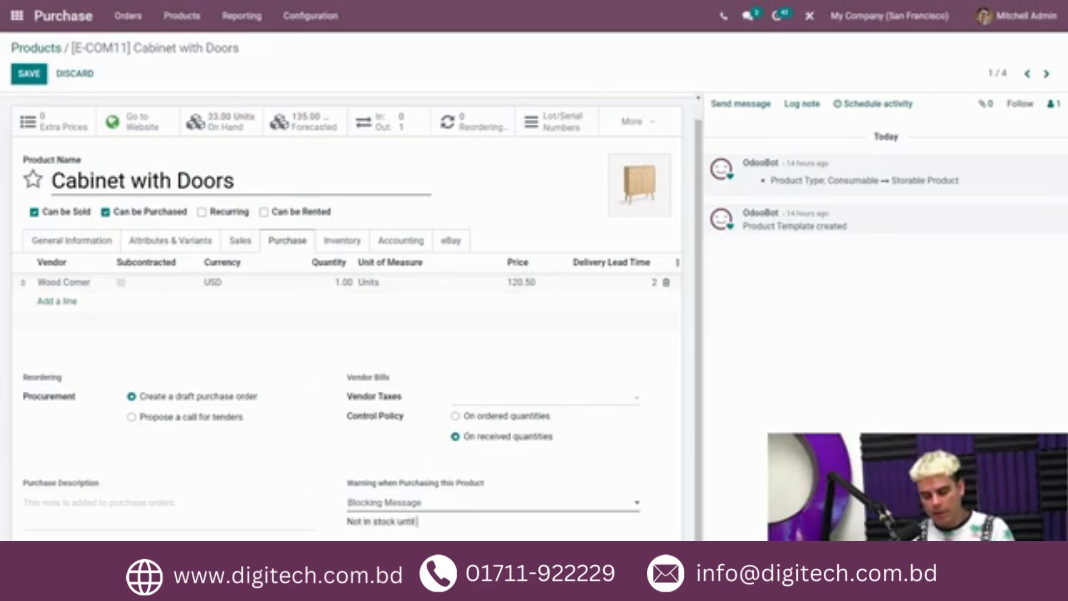
{"action": "type", "text": " further notice"}
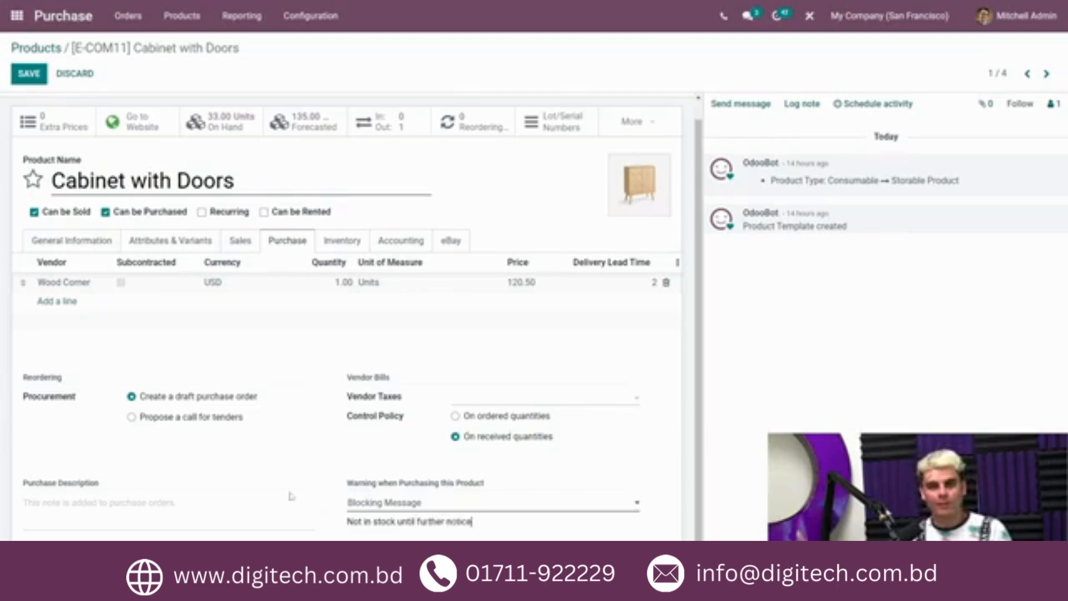
{"action": "left_click", "coordinate": [29, 73]}
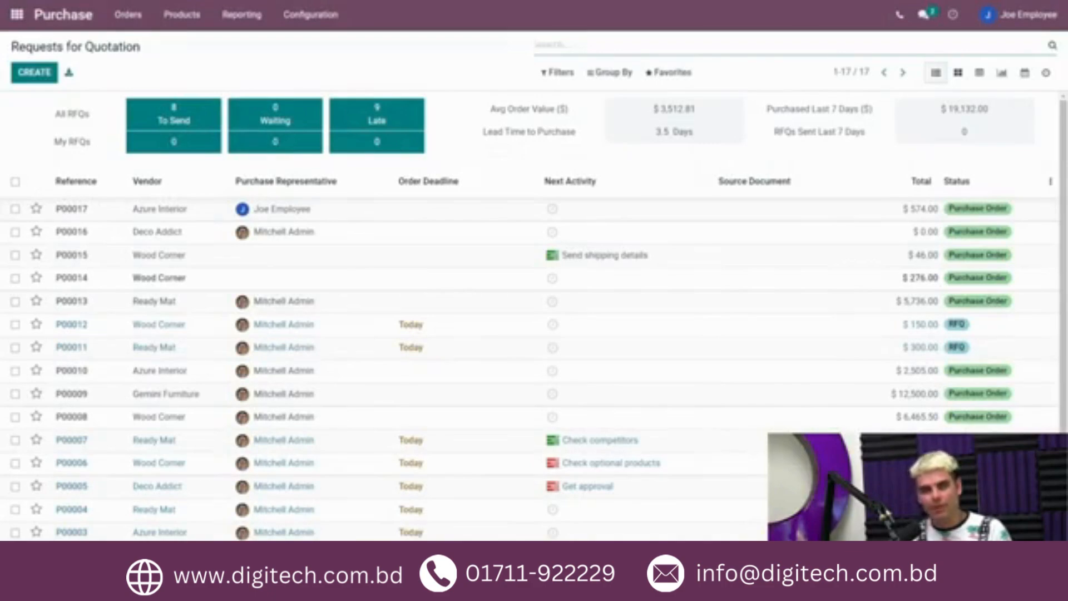
Step: Create a new request for quotation and set its vendor to Wood Corner
{"action": "left_click", "coordinate": [35, 72]}
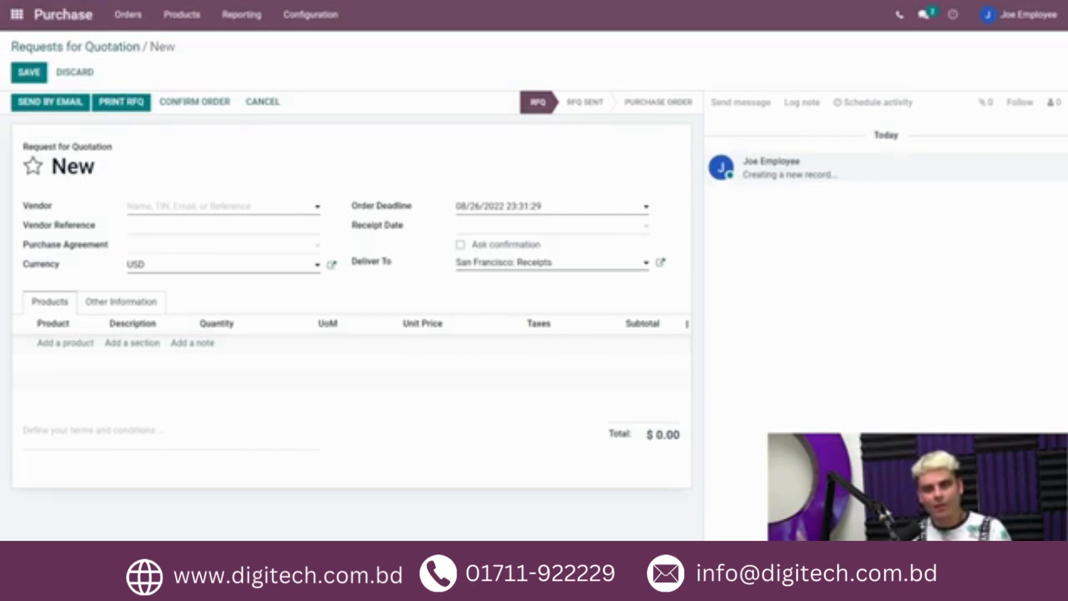
{"action": "left_click", "coordinate": [191, 206]}
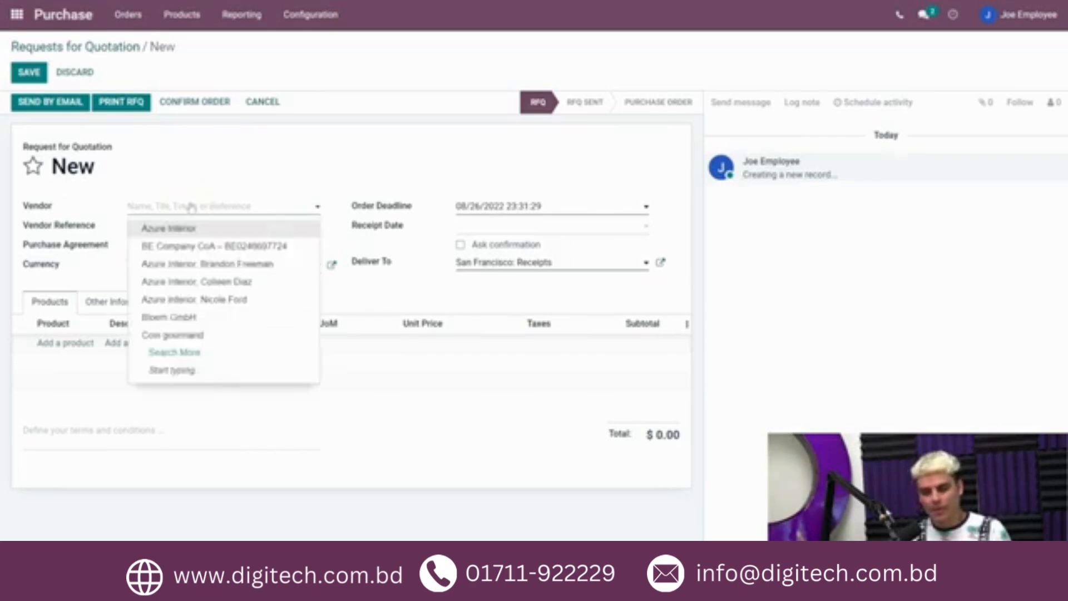
{"action": "type", "text": "wood"}
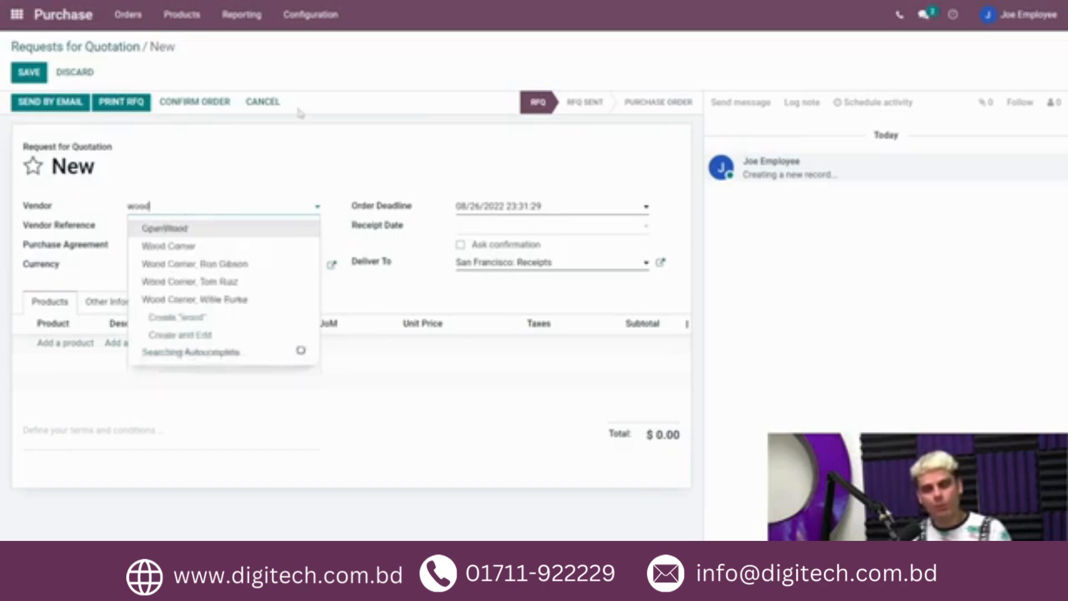
{"action": "left_click", "coordinate": [169, 246]}
Step: Try adding Cabinet with Doors as an order line, acknowledge its warning, and delete the line
{"action": "left_click", "coordinate": [78, 344]}
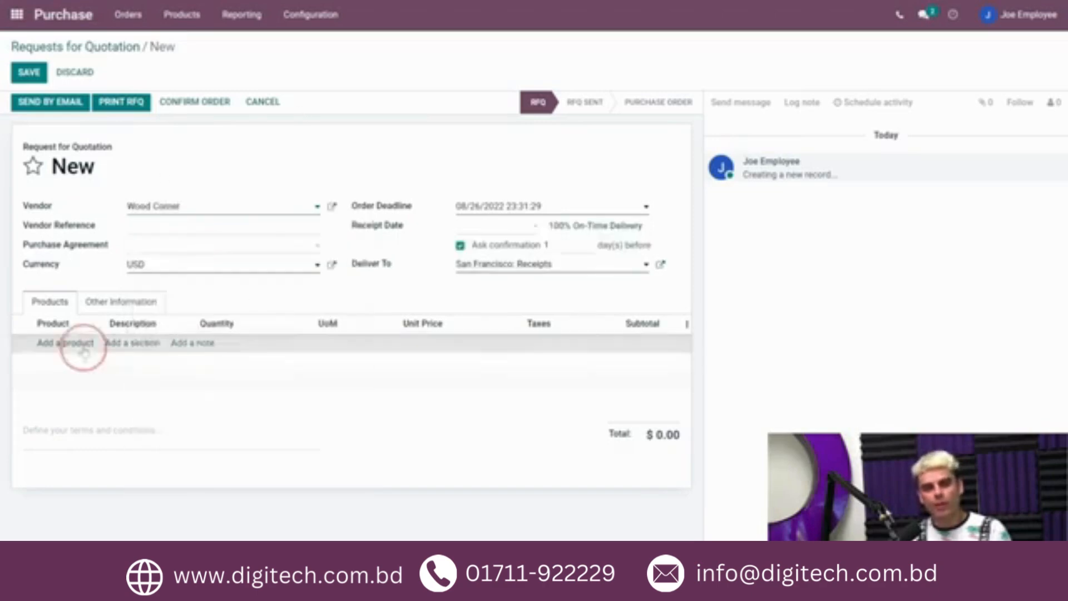
{"action": "type", "text": "cabinet"}
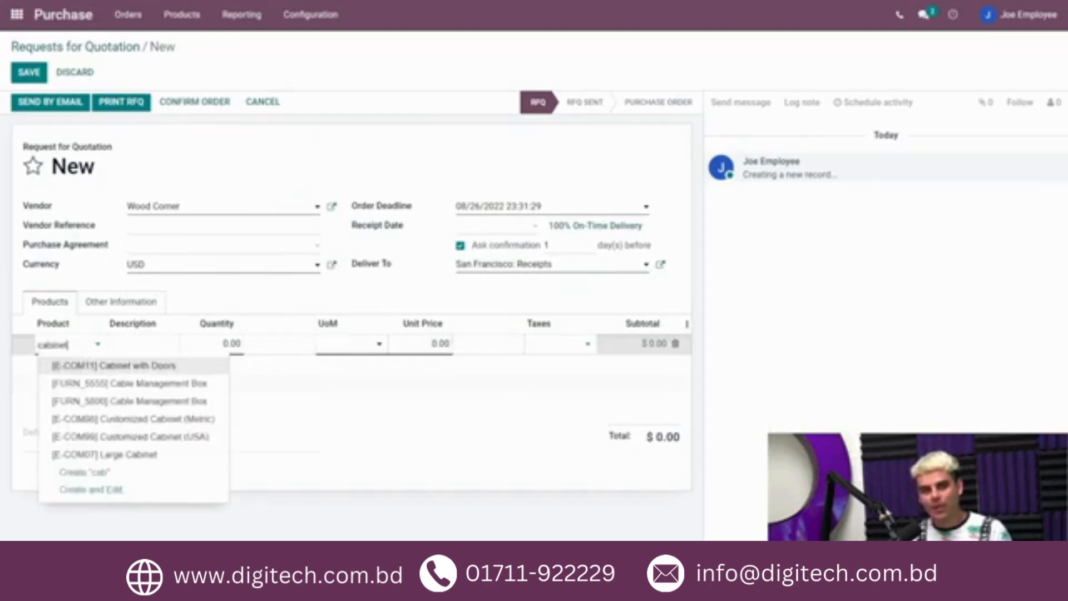
{"action": "left_click", "coordinate": [136, 366]}
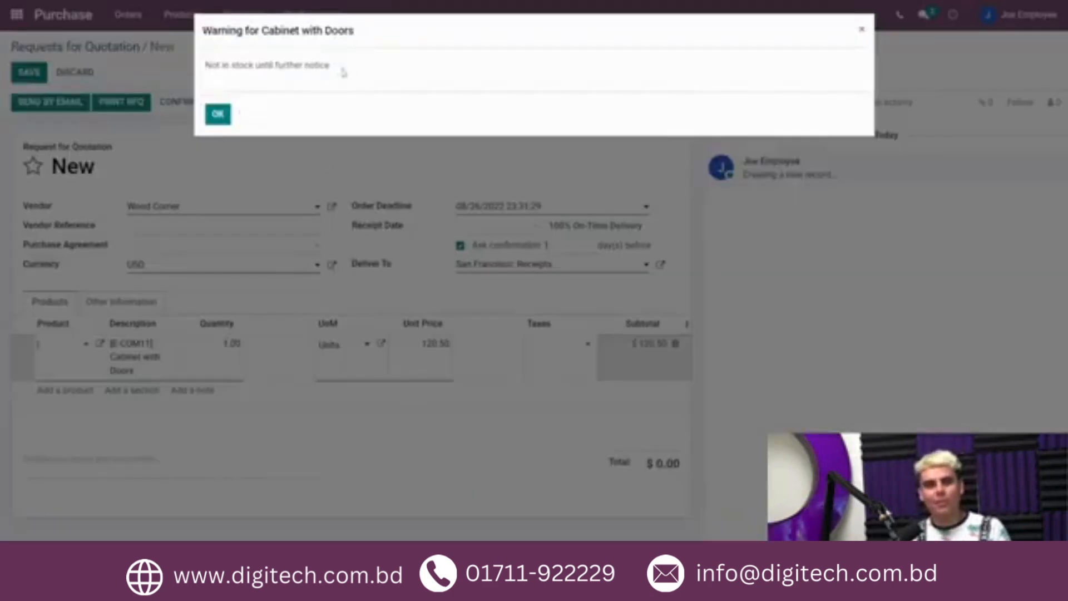
{"action": "left_click_drag", "start_coordinate": [341, 71], "coordinate": [206, 69]}
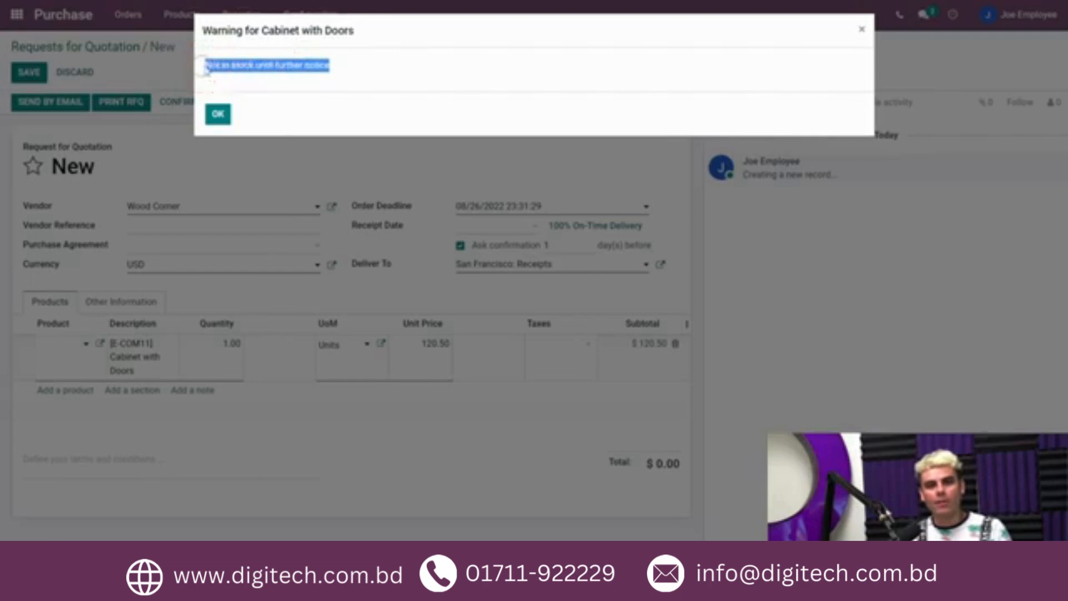
{"action": "left_click", "coordinate": [382, 35]}
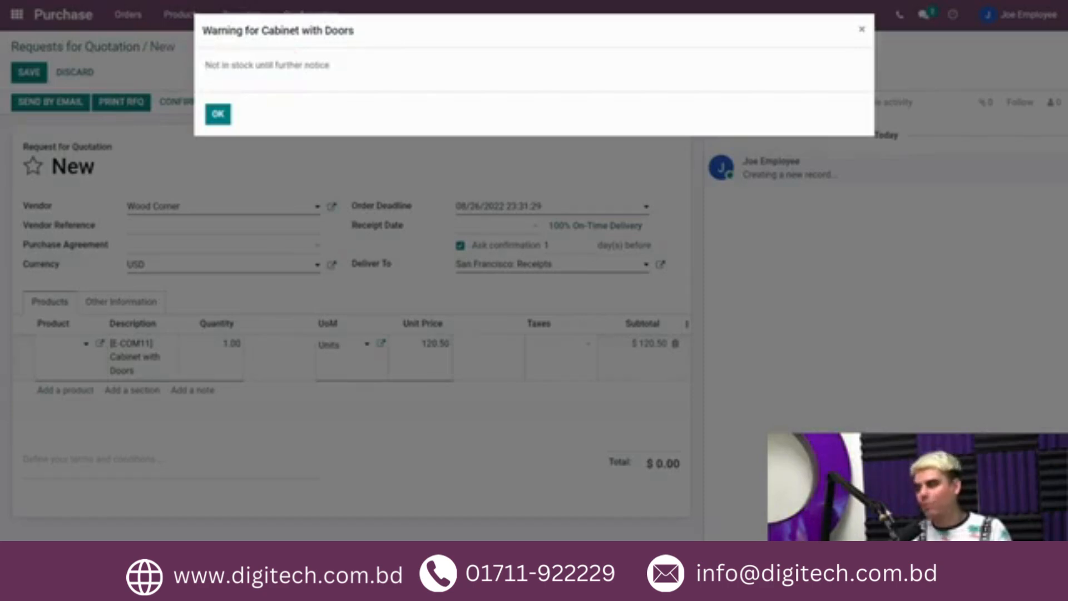
{"action": "left_click", "coordinate": [217, 114]}
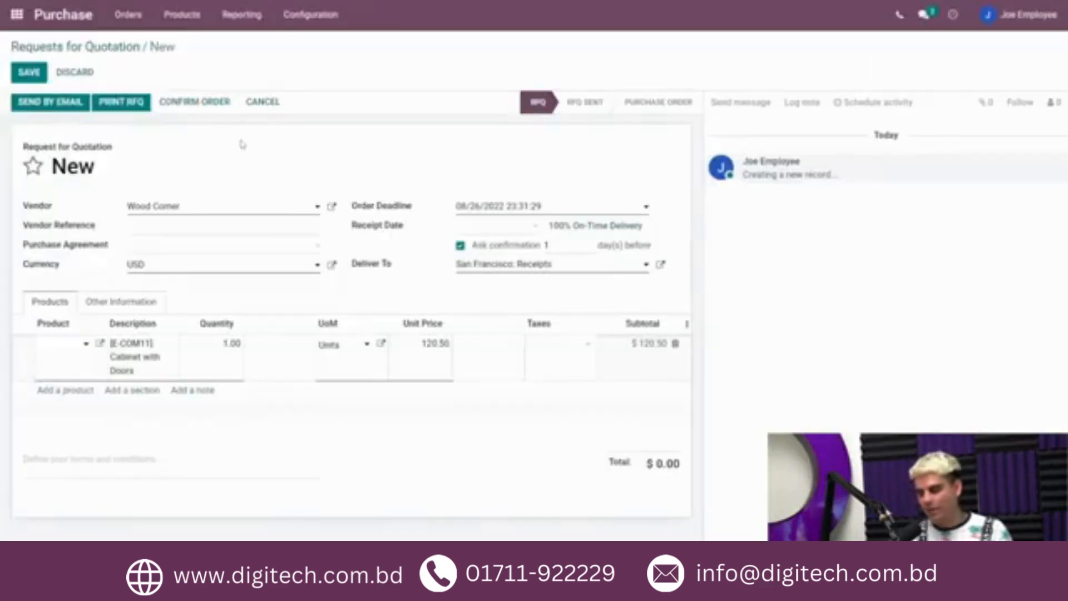
{"action": "left_click", "coordinate": [675, 344]}
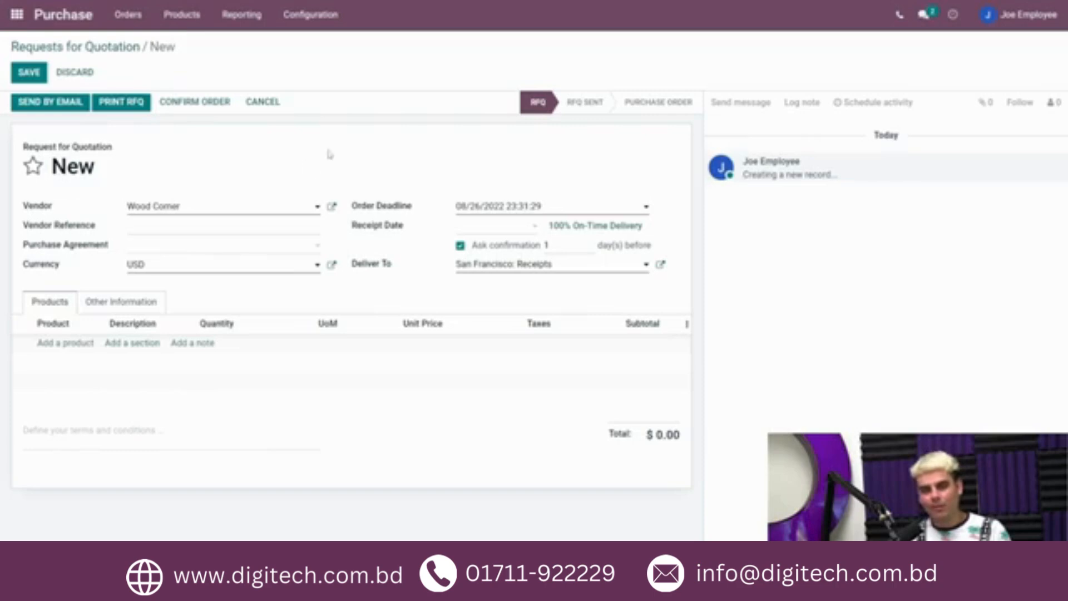
Step: Change the vendor to Azure Interior and acknowledge the vendor warning
{"action": "left_click", "coordinate": [249, 207]}
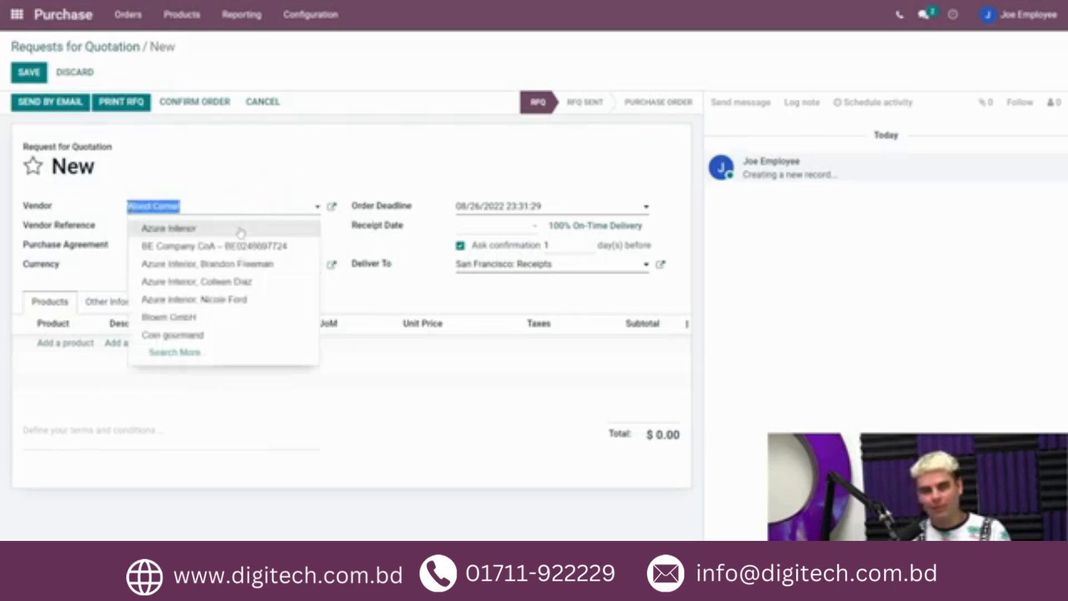
{"action": "left_click", "coordinate": [241, 230]}
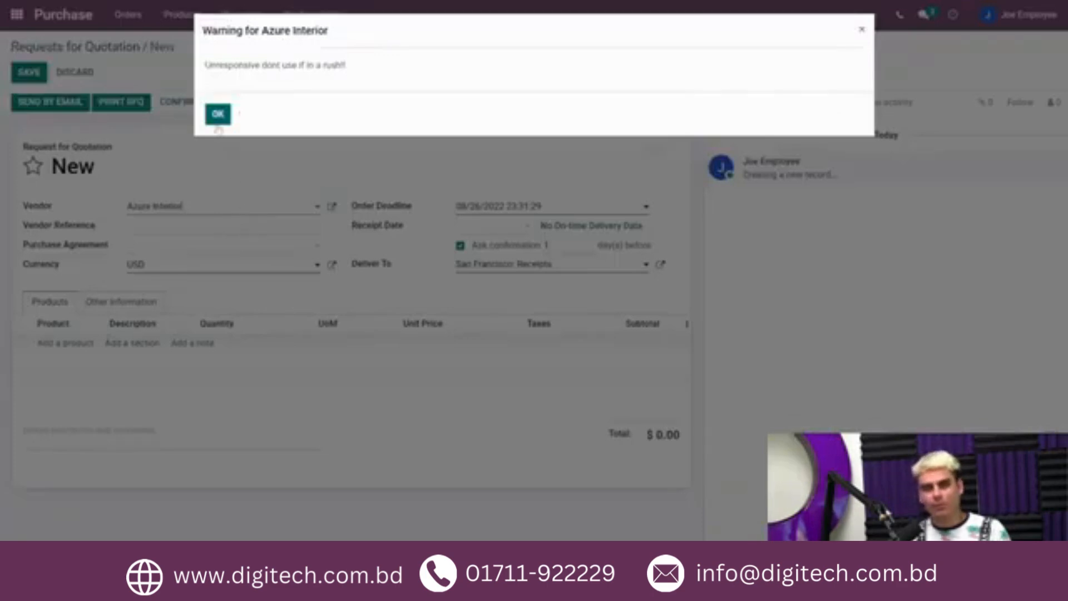
{"action": "left_click_drag", "start_coordinate": [347, 66], "coordinate": [210, 3]}
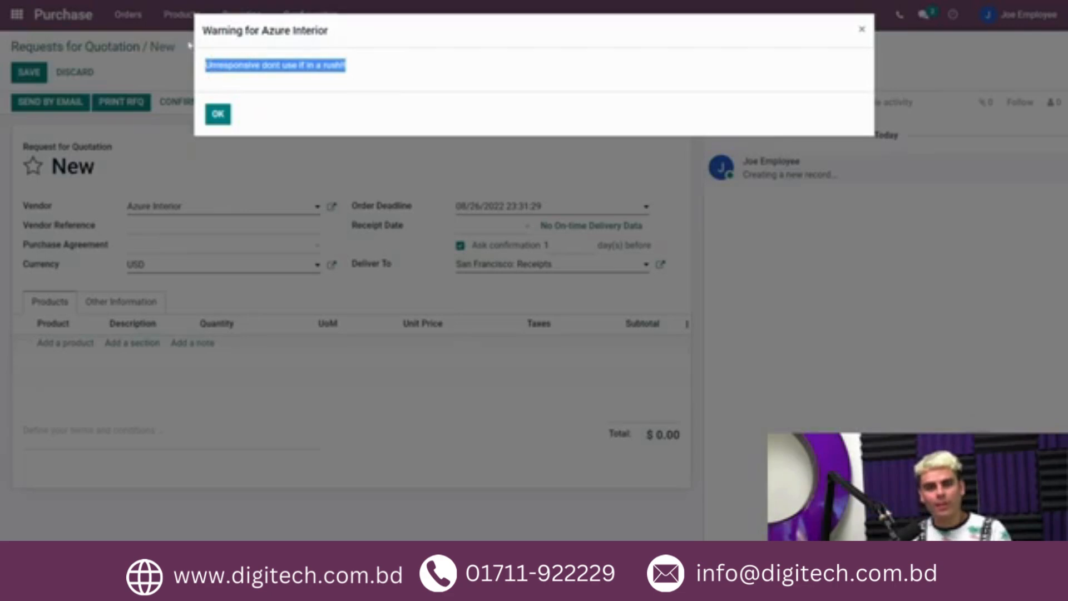
{"action": "left_click", "coordinate": [217, 114]}
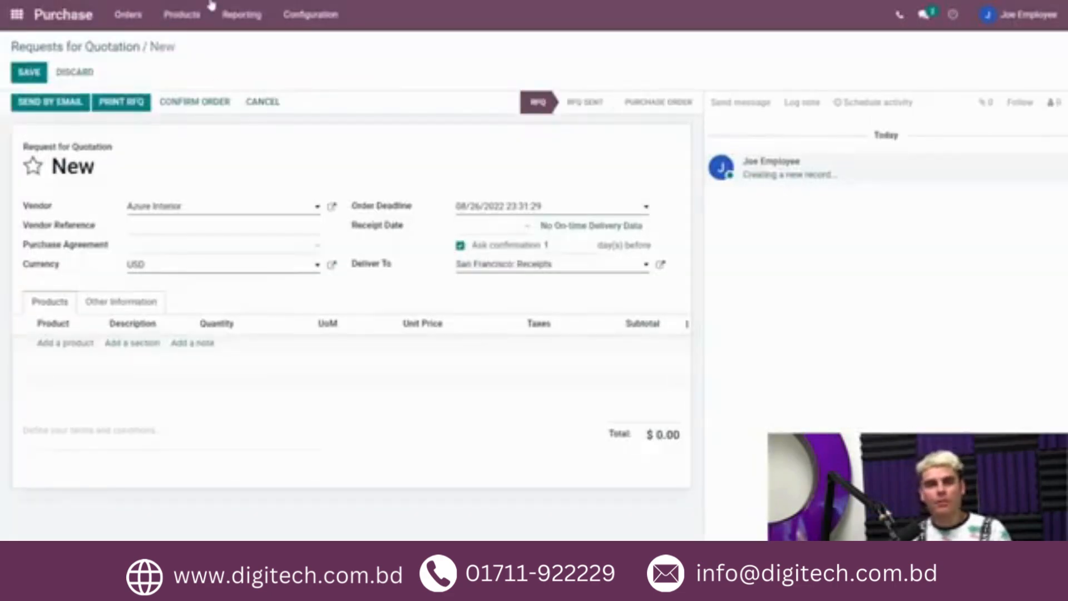